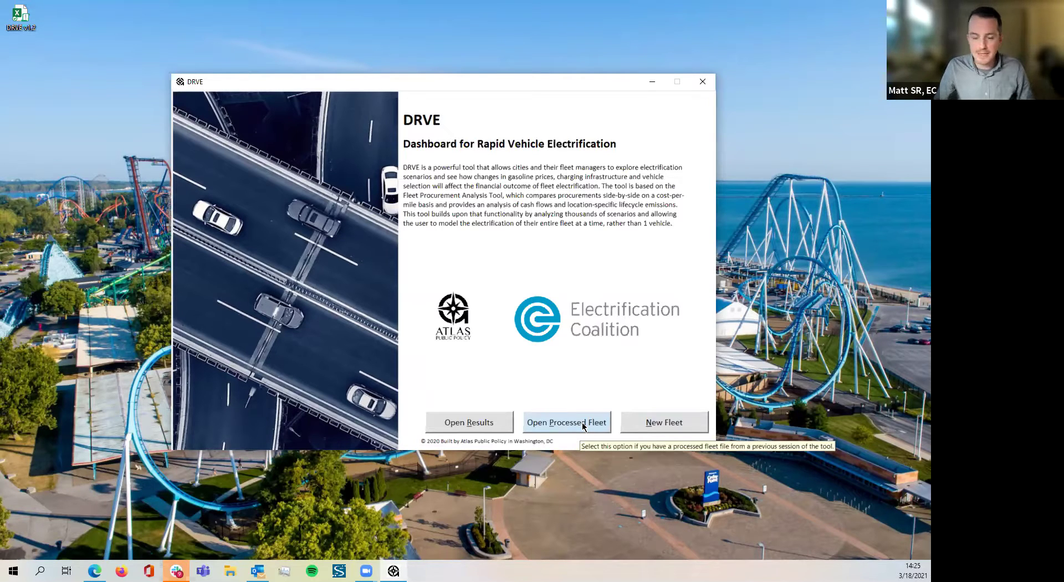
# Start a new fleet and load the Demo Data Excel file from the Desktop as its fleet data.
pyautogui.click(659, 425)
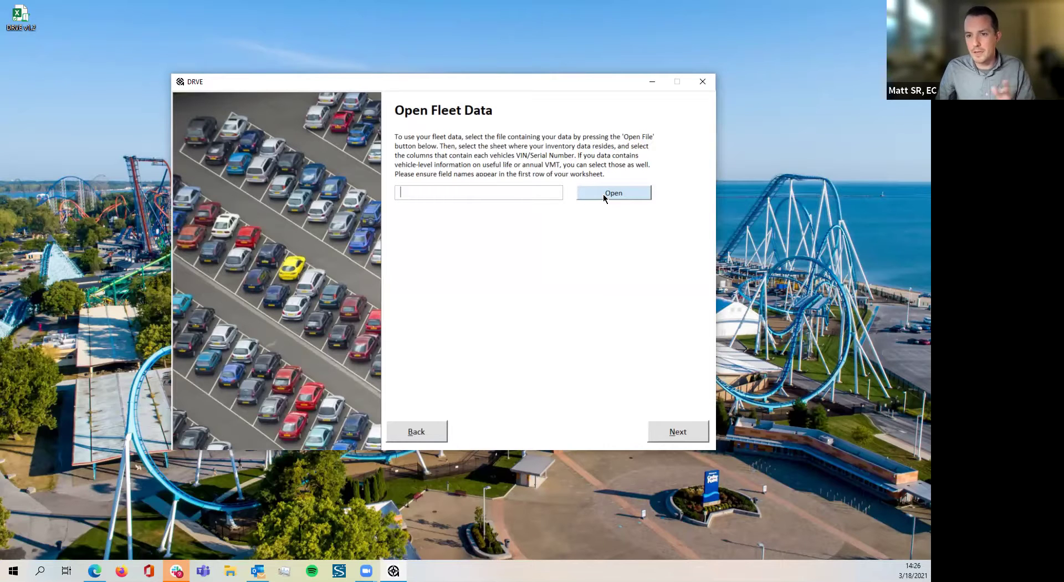
pyautogui.click(619, 194)
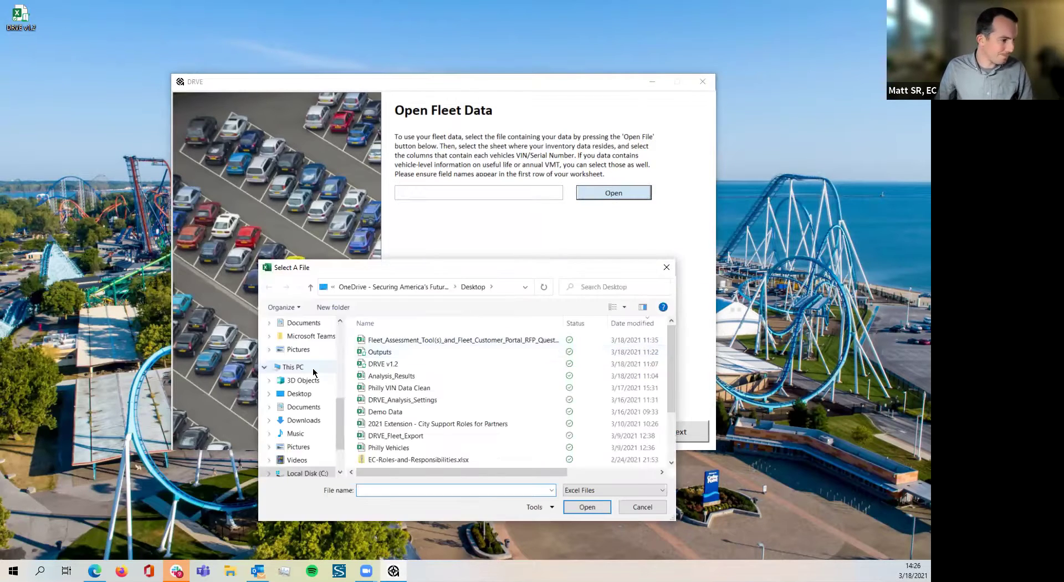
pyautogui.scroll(6, 310, 363)
pyautogui.click(307, 349)
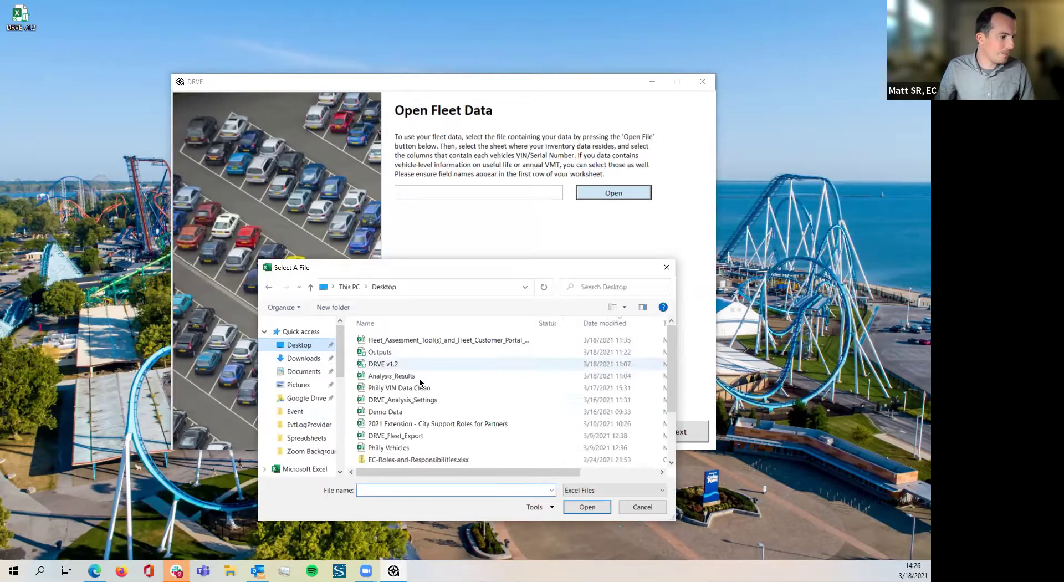
pyautogui.click(418, 411)
pyautogui.click(591, 507)
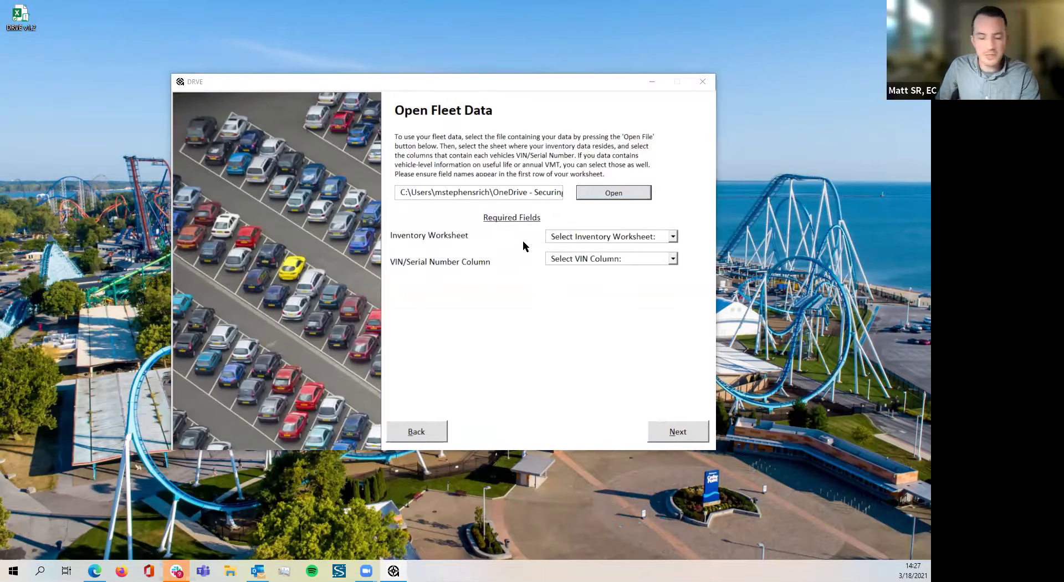
# Set Demo Data as the inventory worksheet and VIN as the VIN/serial number column.
pyautogui.click(672, 237)
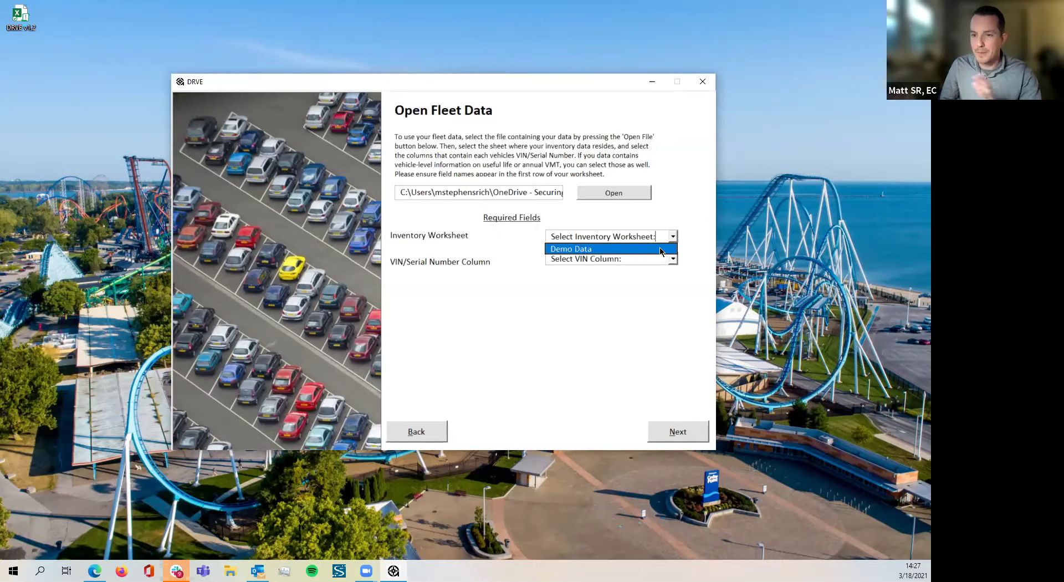
pyautogui.click(661, 249)
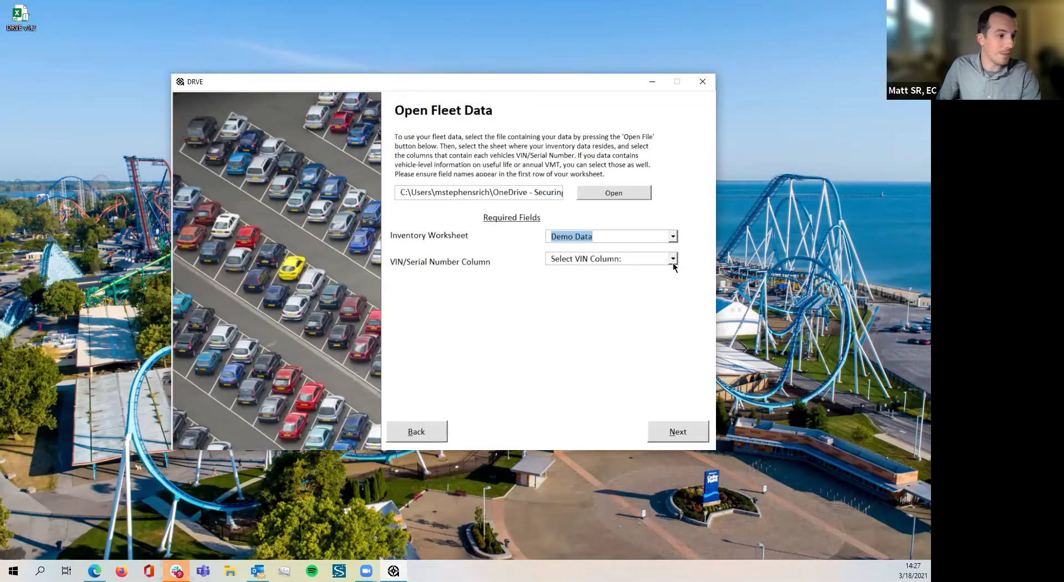
pyautogui.click(672, 259)
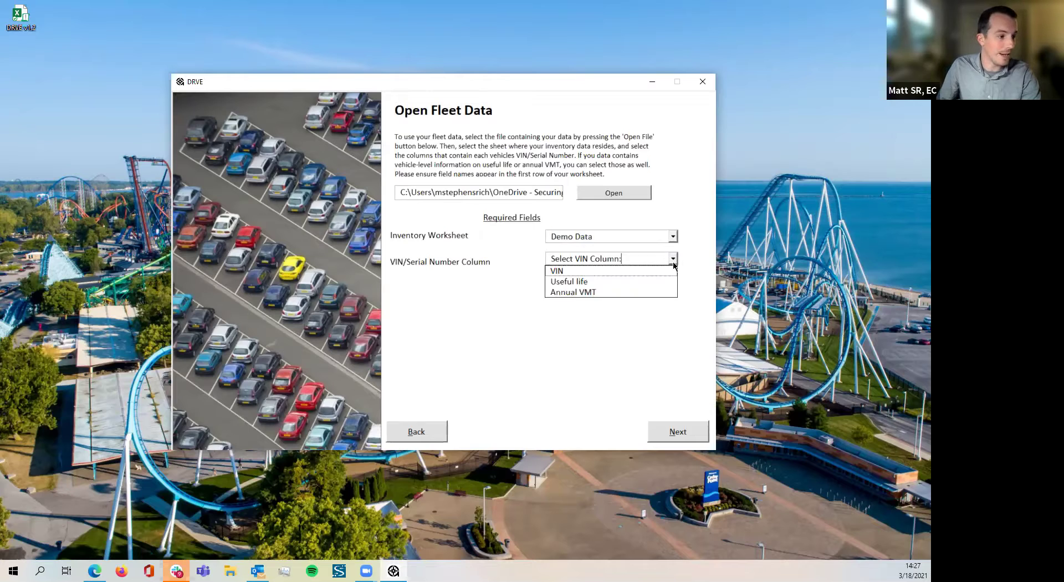
pyautogui.click(626, 272)
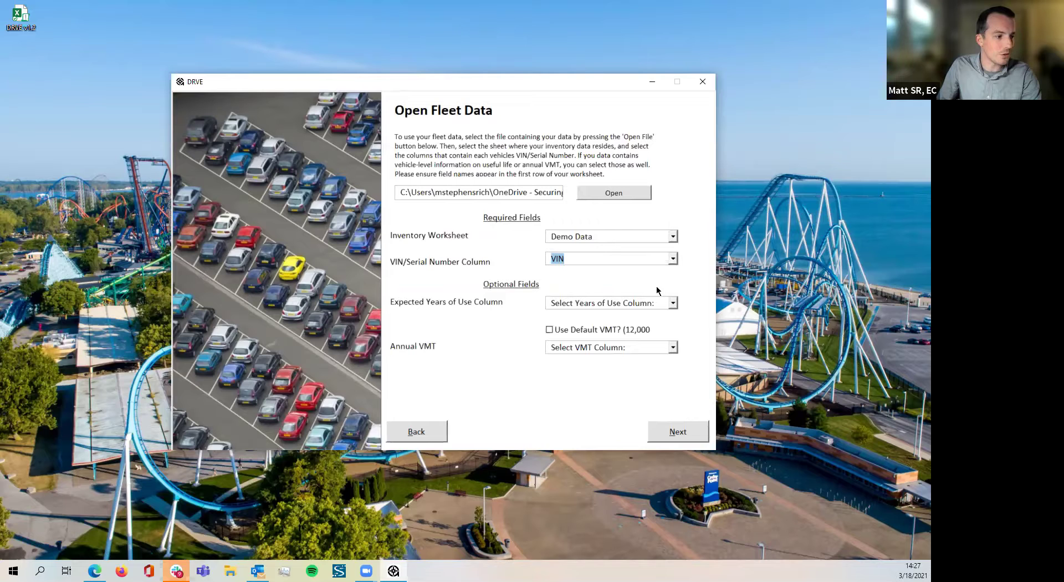
# Assign Useful life as the years-of-use column and Annual VMT as the VMT column, and process the fleet.
pyautogui.click(674, 303)
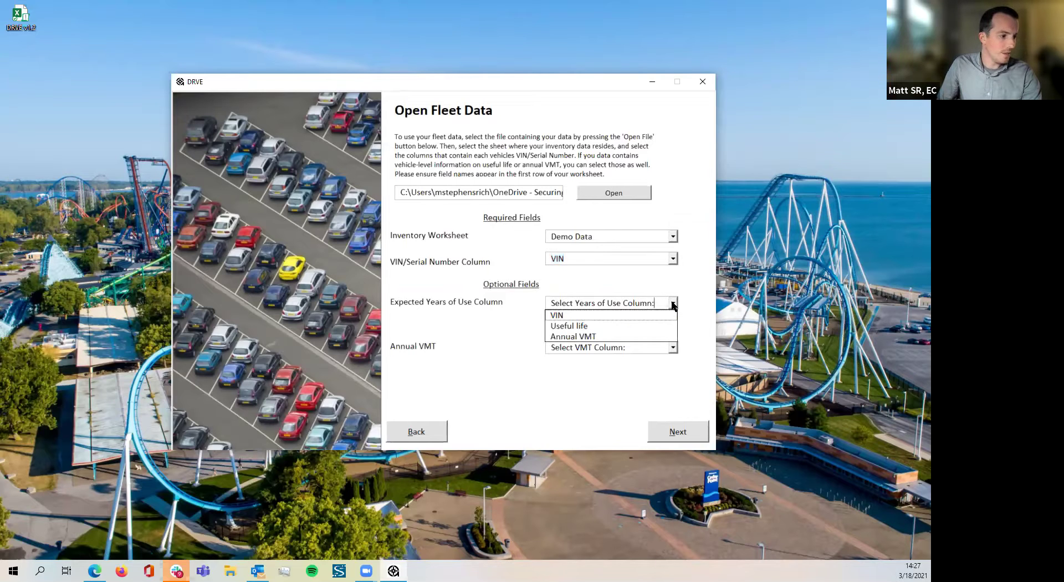
pyautogui.click(651, 327)
pyautogui.click(673, 349)
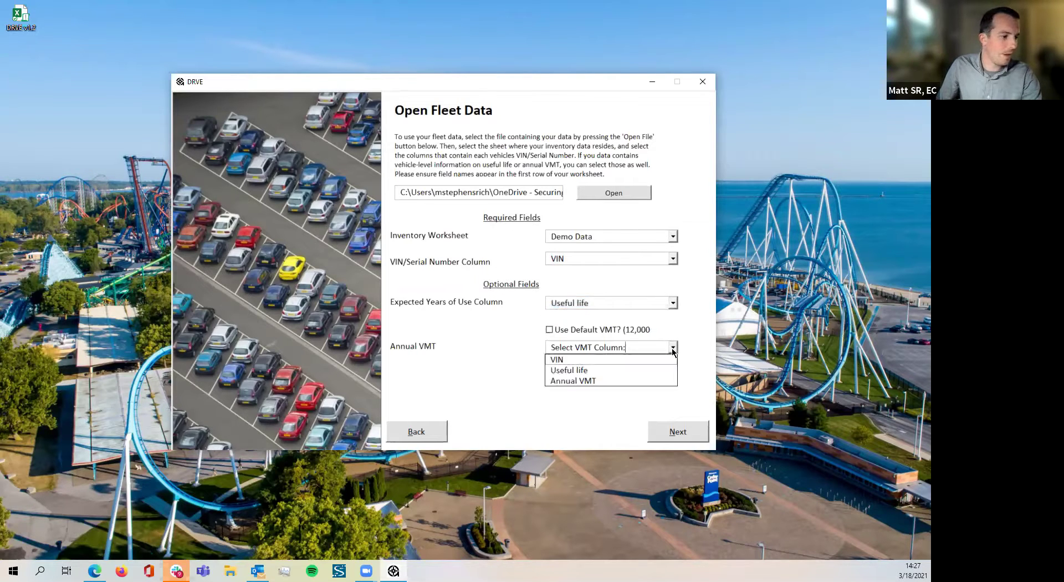
pyautogui.click(651, 381)
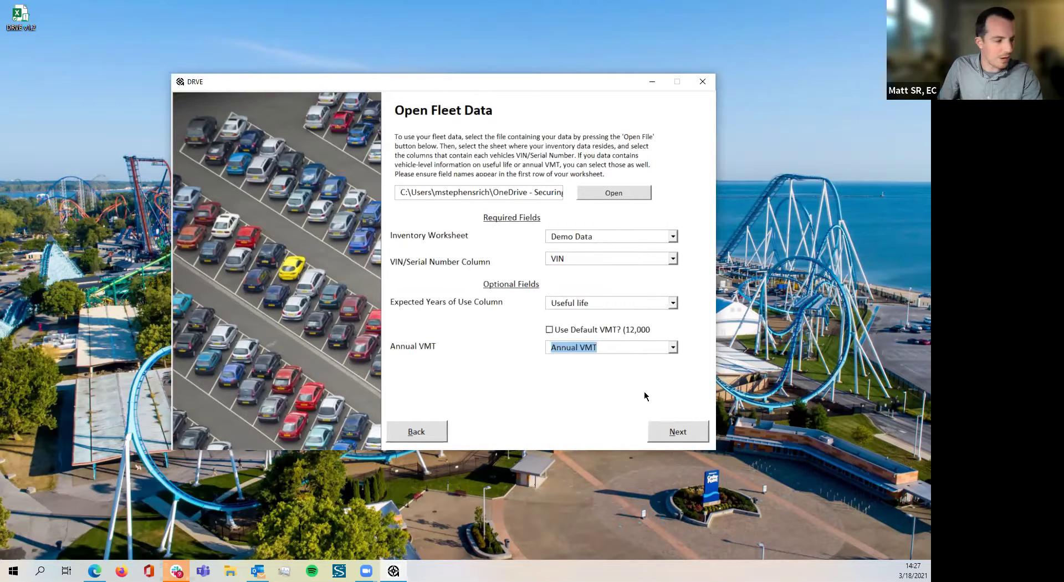
pyautogui.click(684, 433)
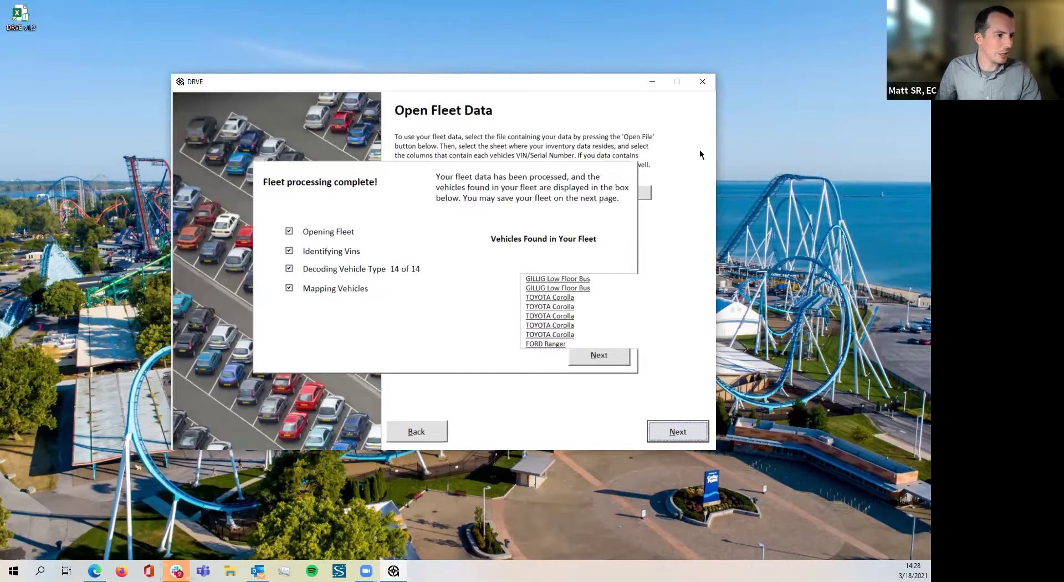
# Close the new fleet import and open the processed fleet file DRVE_Fleet_Export.
pyautogui.click(702, 86)
pyautogui.click(472, 331)
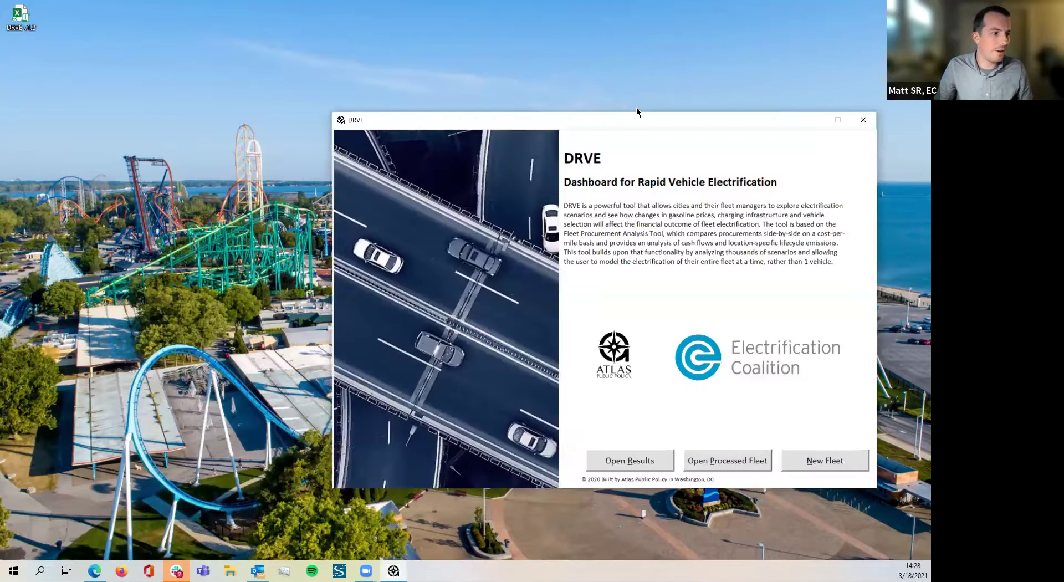
pyautogui.click(646, 455)
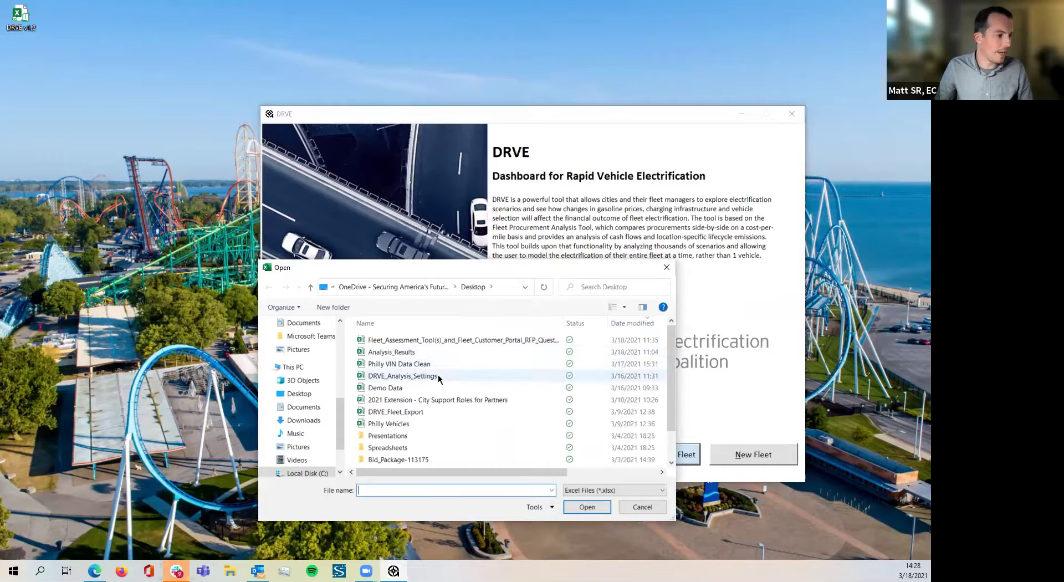
pyautogui.click(440, 412)
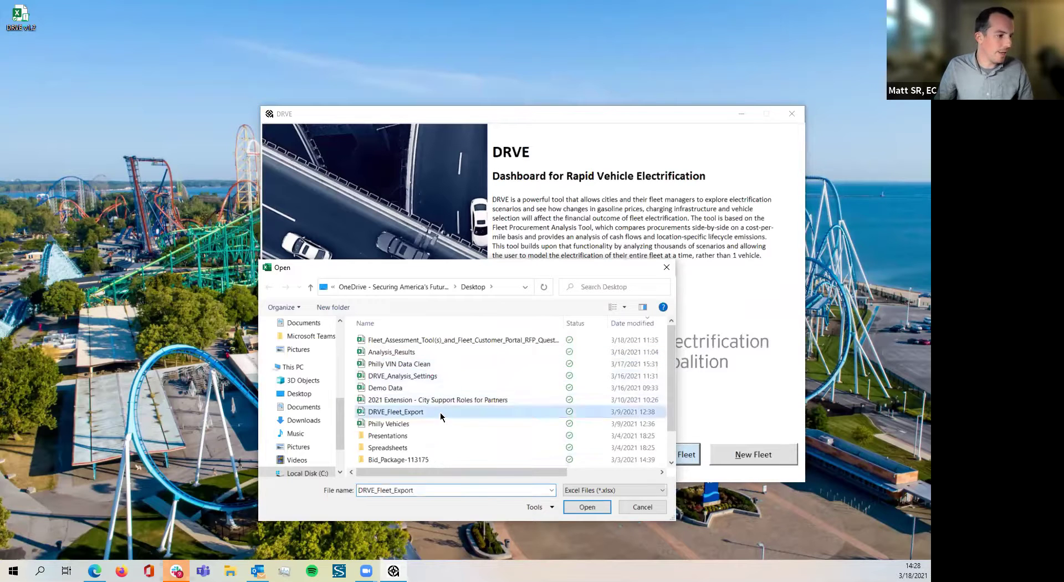
pyautogui.click(588, 508)
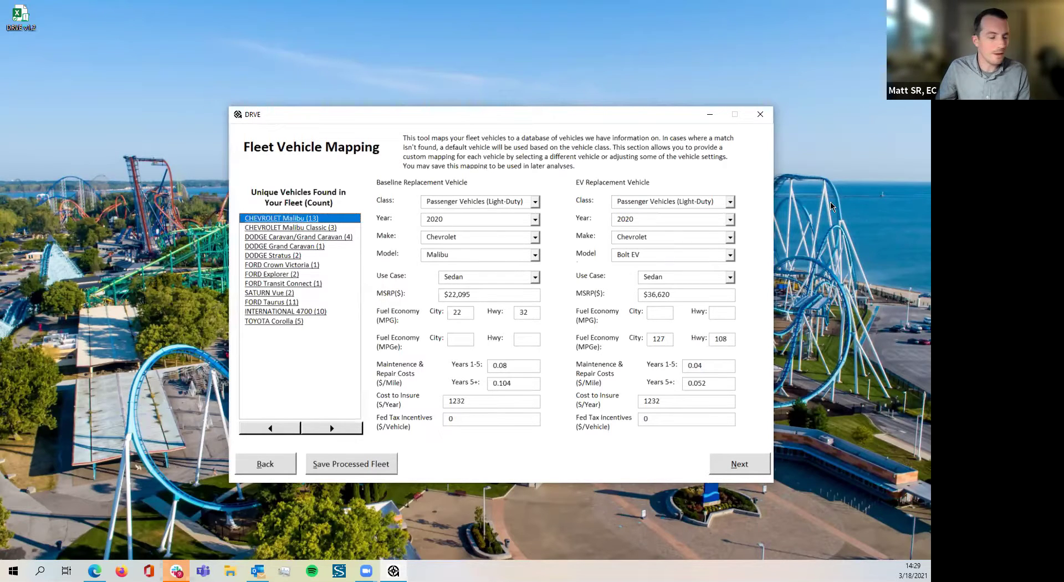
pyautogui.moveTo(538, 114); pyautogui.dragTo(513, 112)
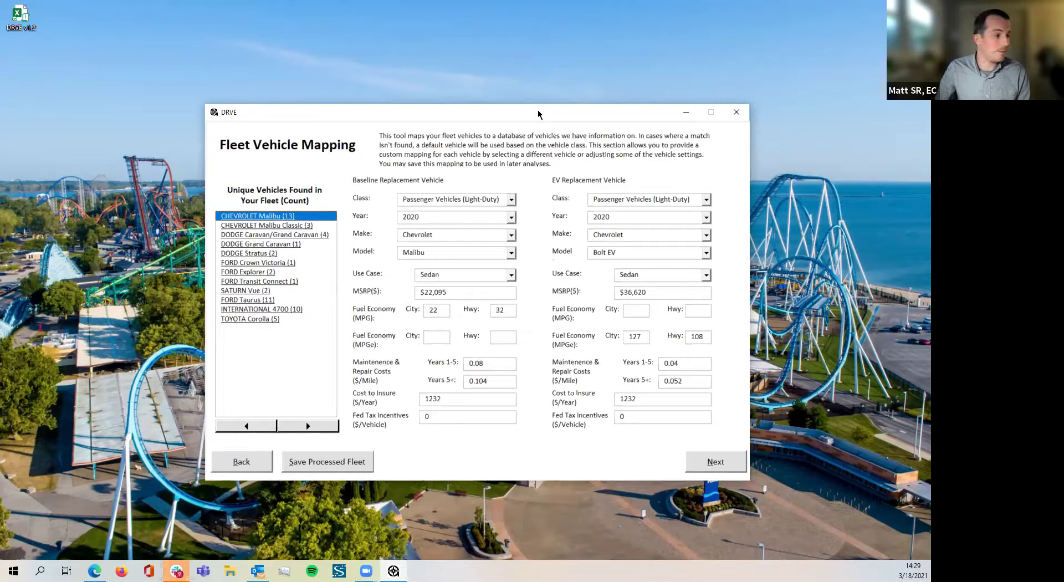
# Change the EV replacement vehicle for the Dodge Grand Caravan to the Chevrolet Bolt EV.
pyautogui.click(279, 248)
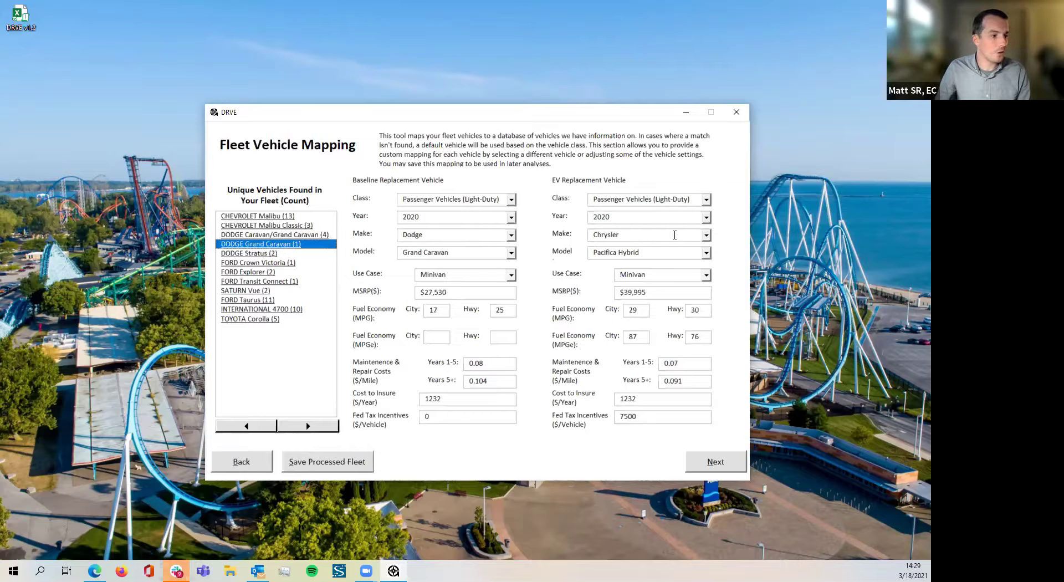
pyautogui.click(706, 237)
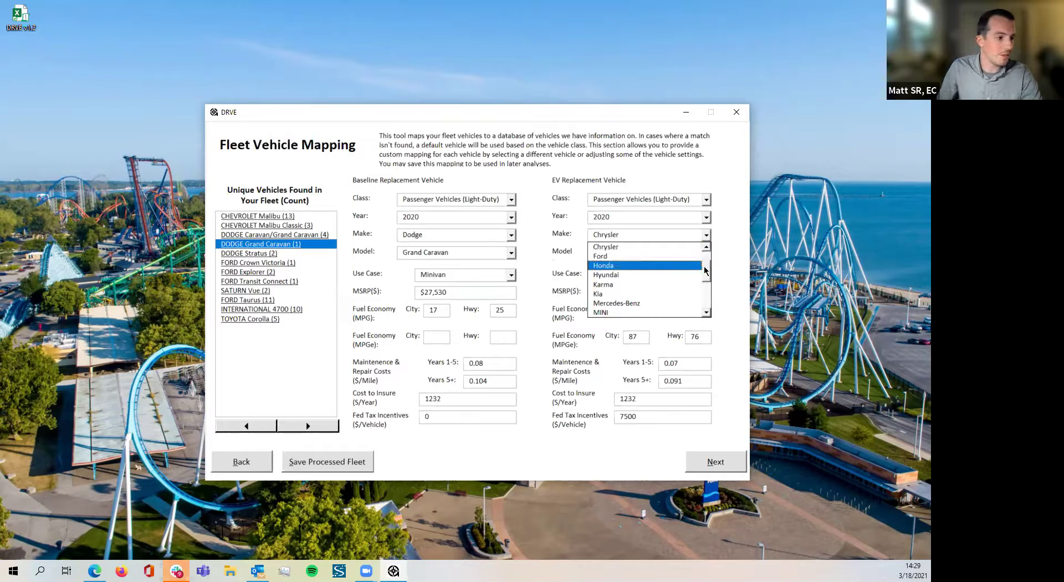
pyautogui.click(706, 249)
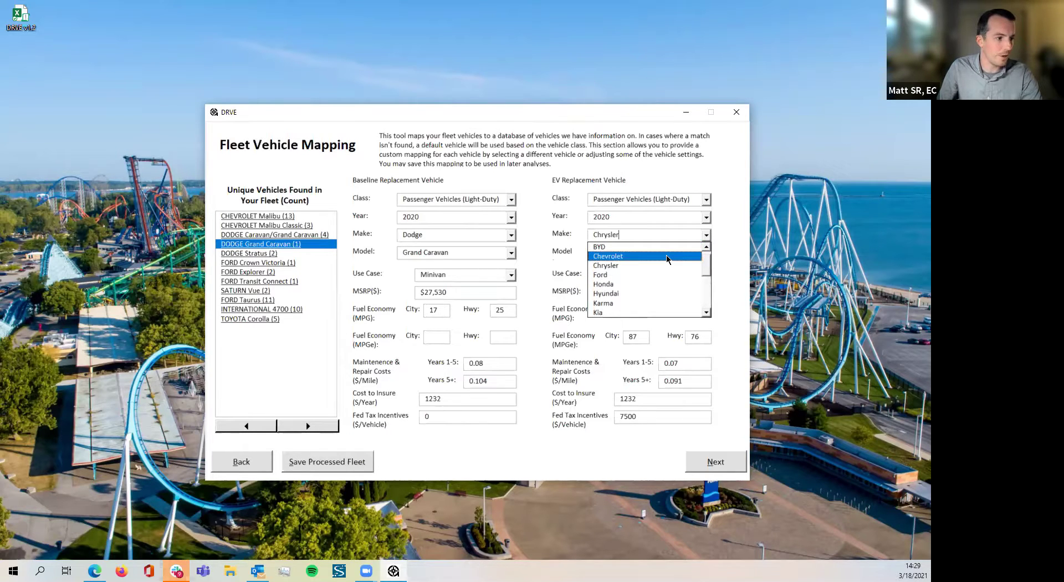
pyautogui.click(664, 256)
pyautogui.click(706, 251)
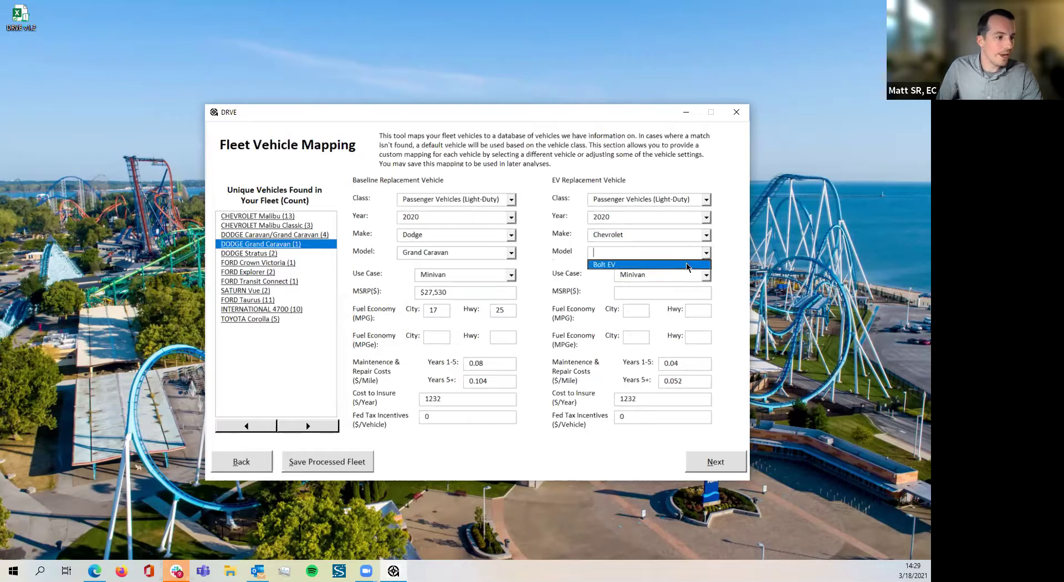
pyautogui.click(679, 265)
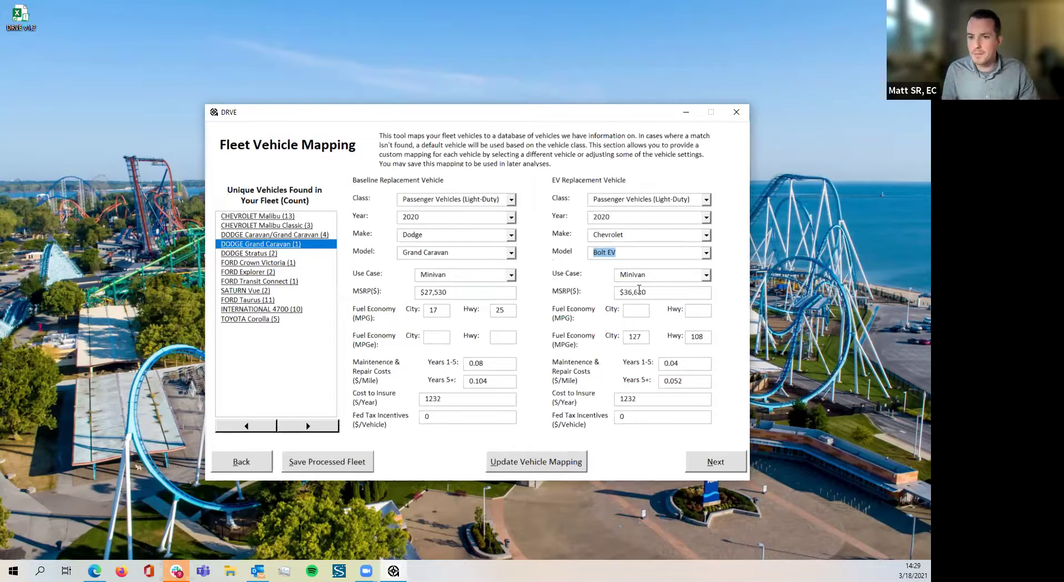
# Set the Dodge Grand Caravan's EV replacement vehicle back to the Chrysler Pacifica Hybrid.
pyautogui.click(706, 235)
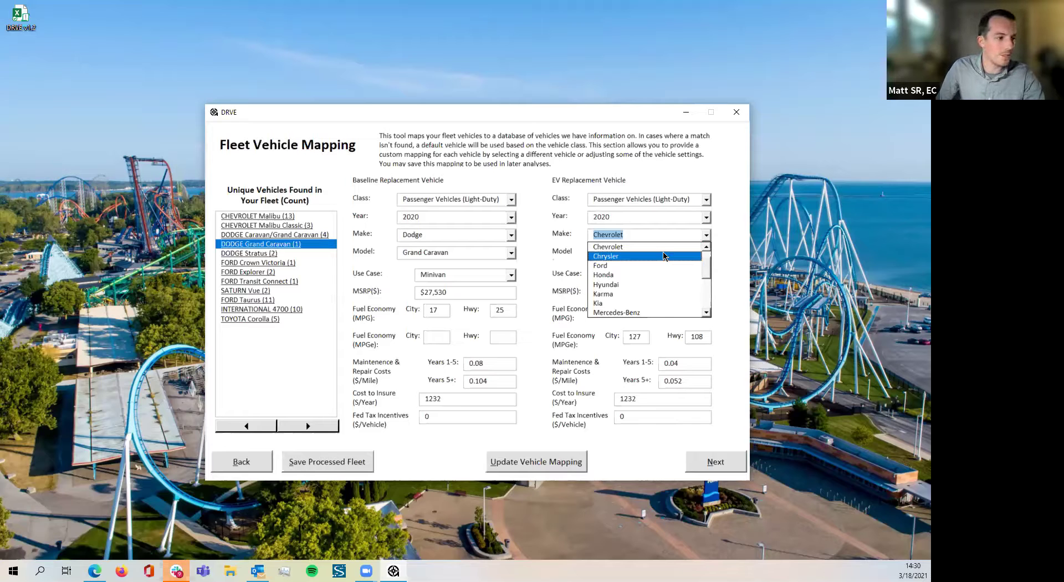
pyautogui.click(664, 256)
pyautogui.click(706, 253)
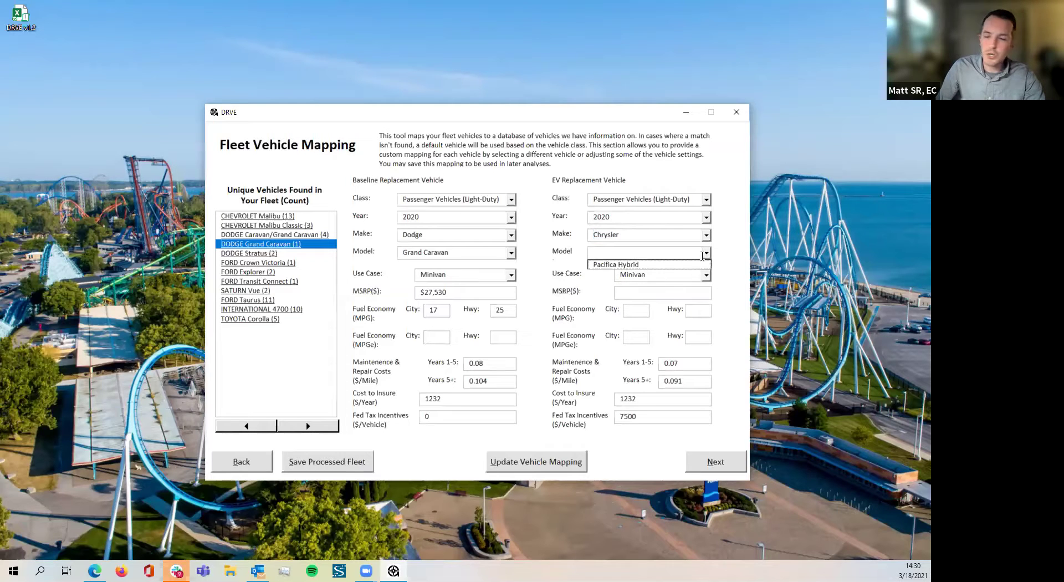
pyautogui.click(638, 270)
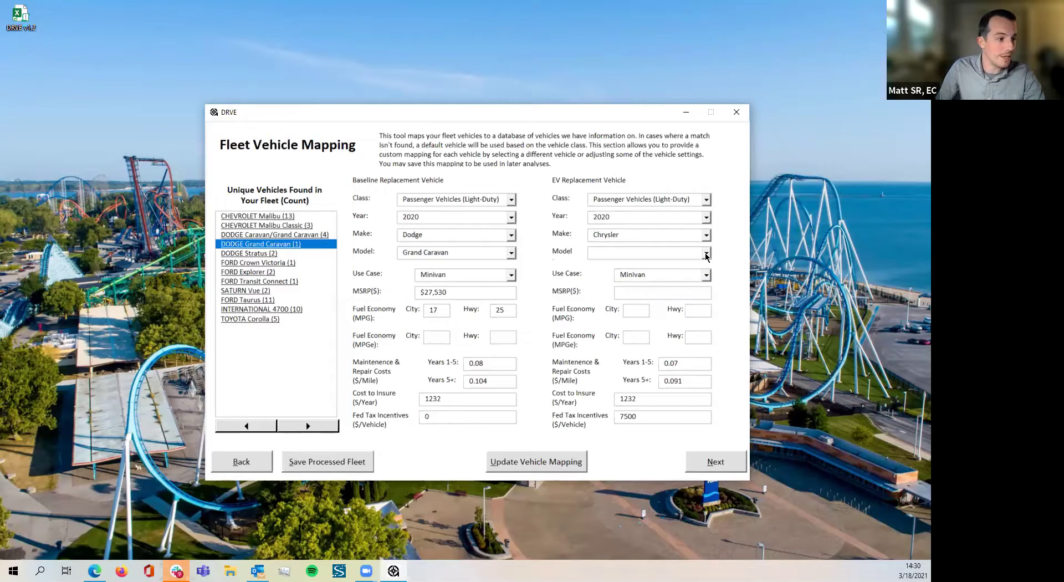
pyautogui.click(706, 253)
pyautogui.click(664, 265)
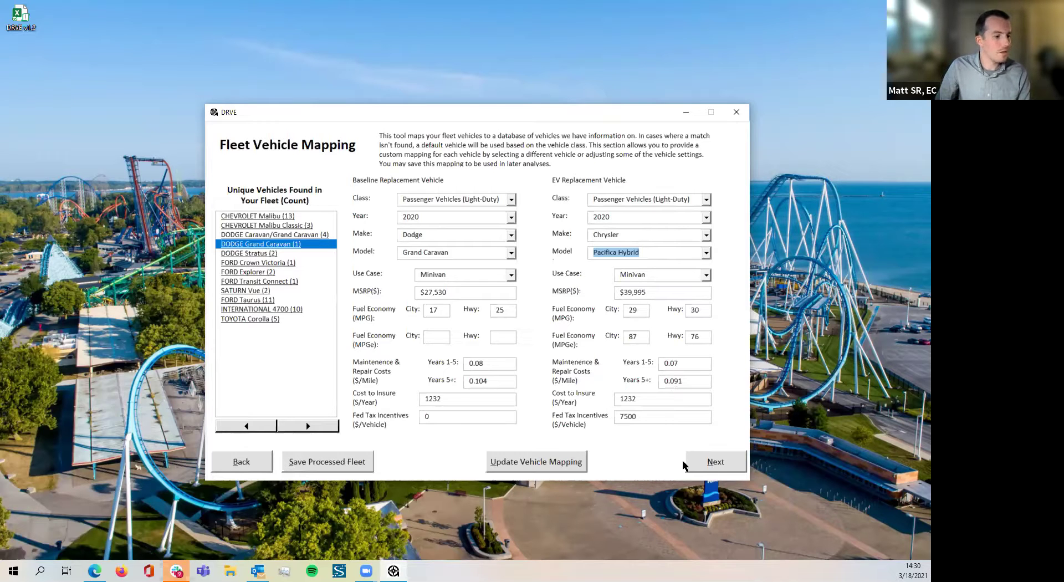
# Proceed to the analysis settings, enter ZIP code 43026 and choose to add custom settings.
pyautogui.click(723, 467)
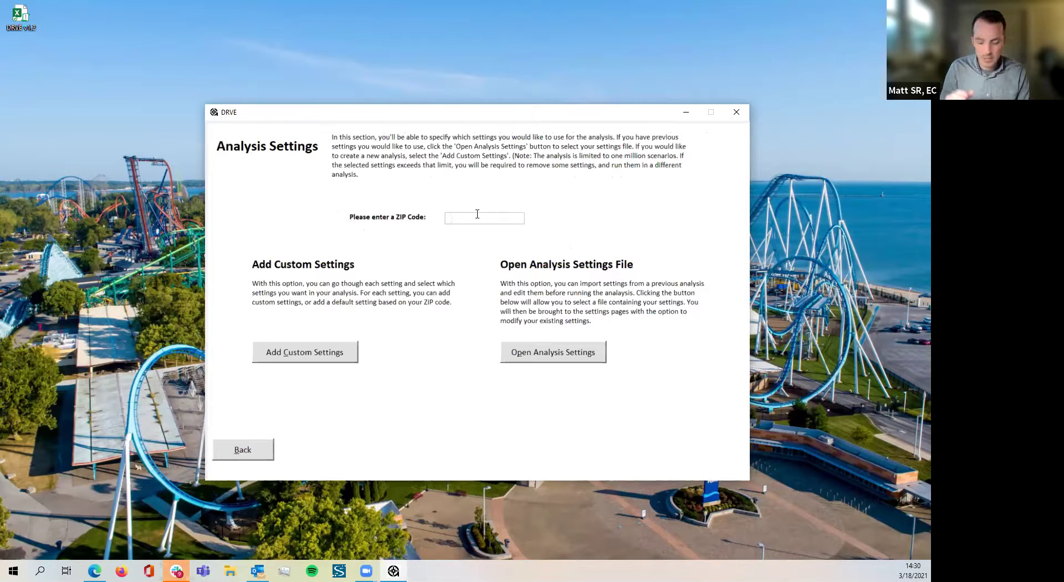
pyautogui.write('43026')
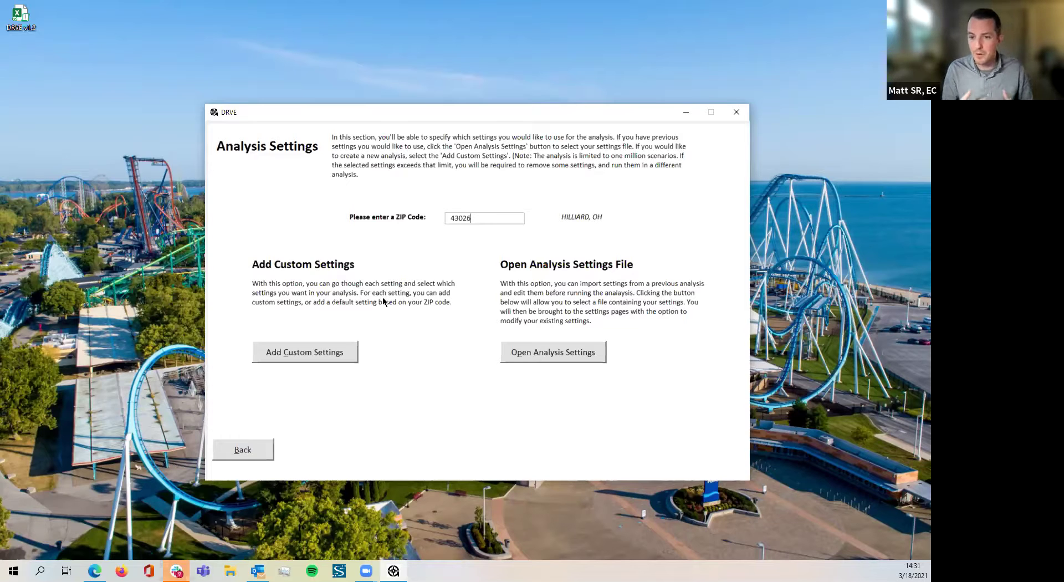
pyautogui.click(322, 354)
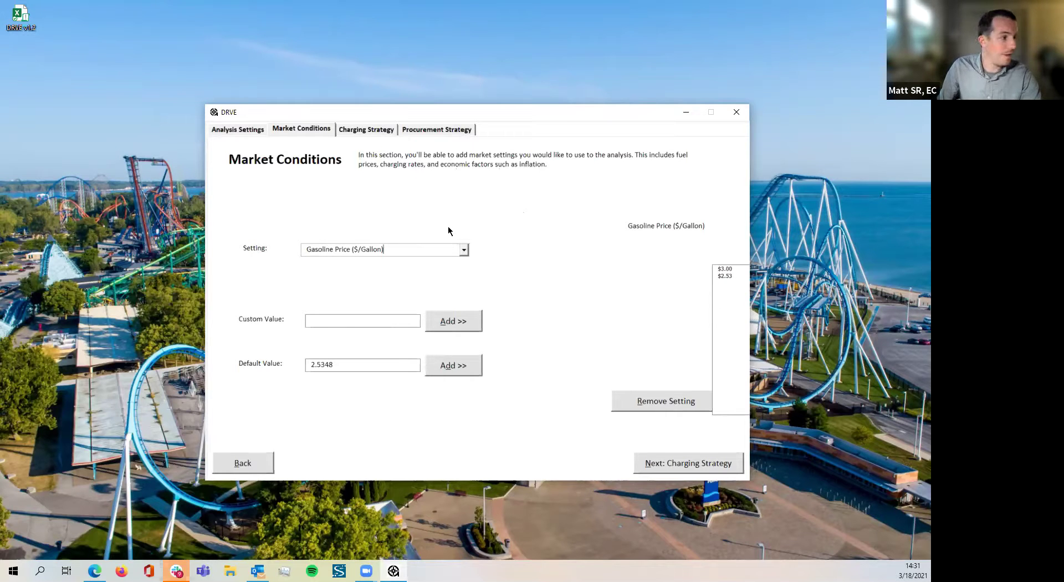
# Review which market condition settings are available for the analysis.
pyautogui.click(465, 252)
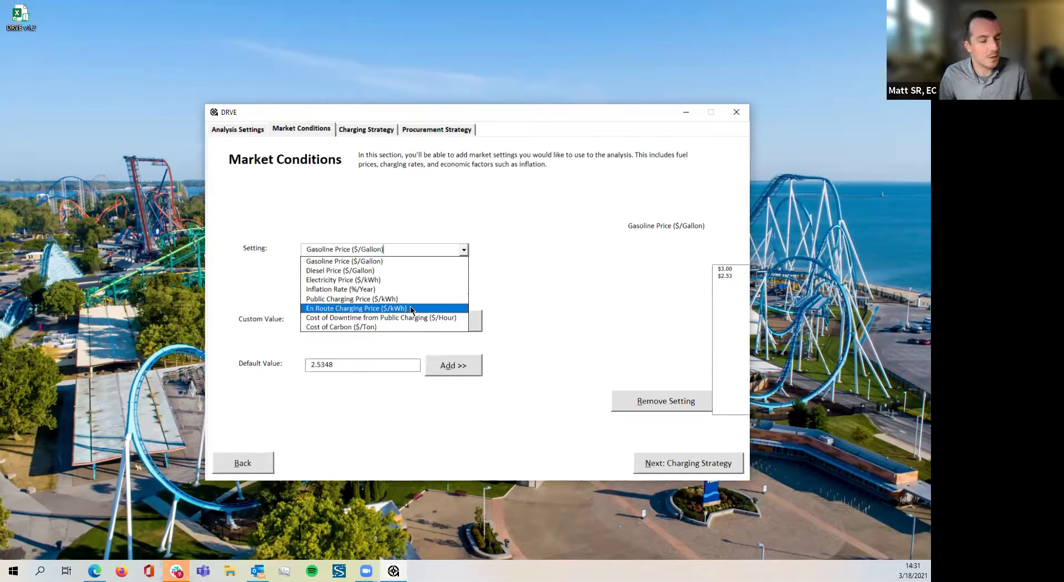
pyautogui.click(416, 209)
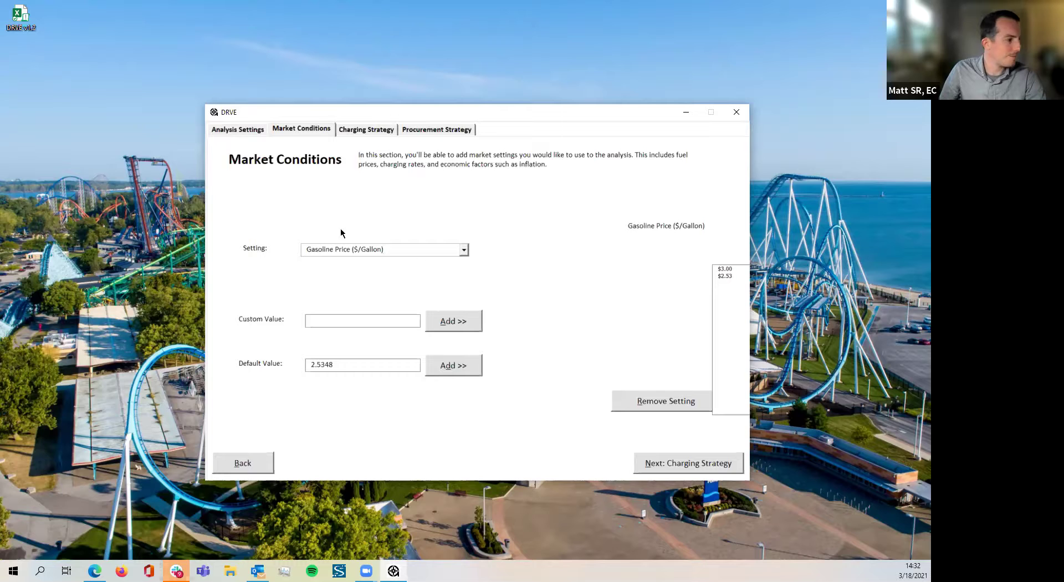
pyautogui.click(231, 132)
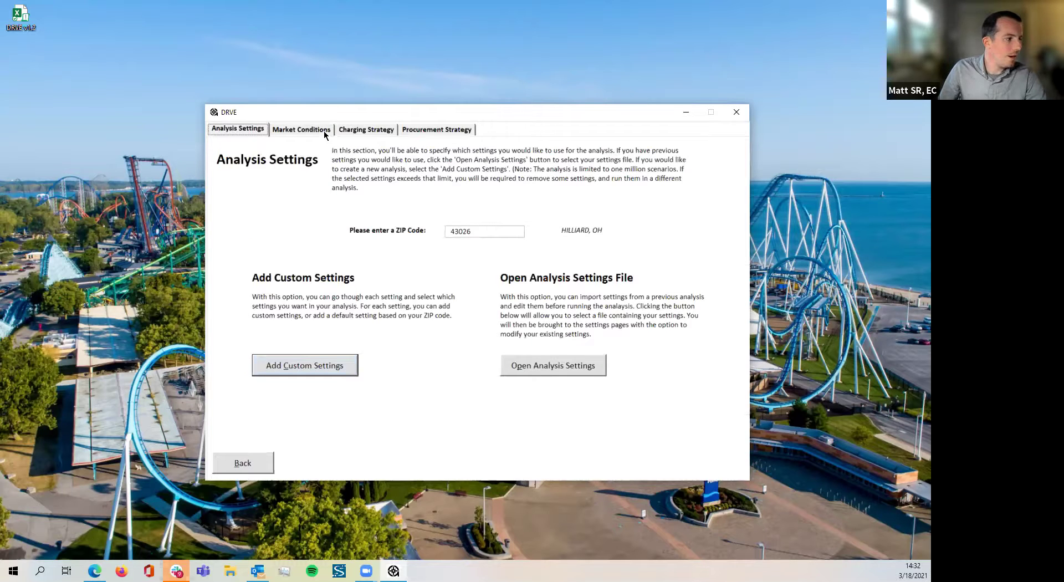
# Review the available charging strategy settings and the custom Charging Mix form, leaving it without saving a scenario.
pyautogui.click(350, 129)
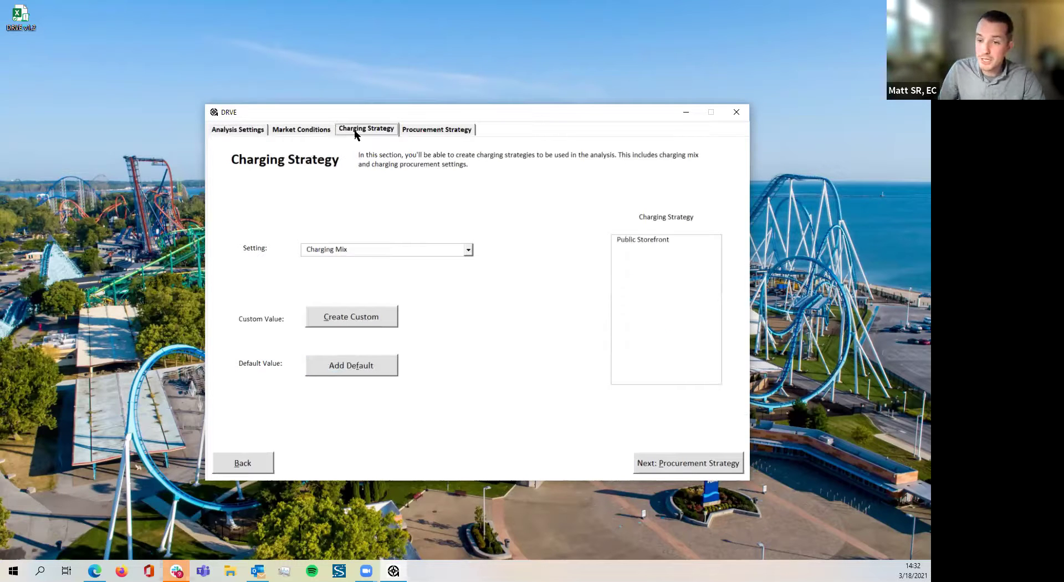
pyautogui.click(469, 252)
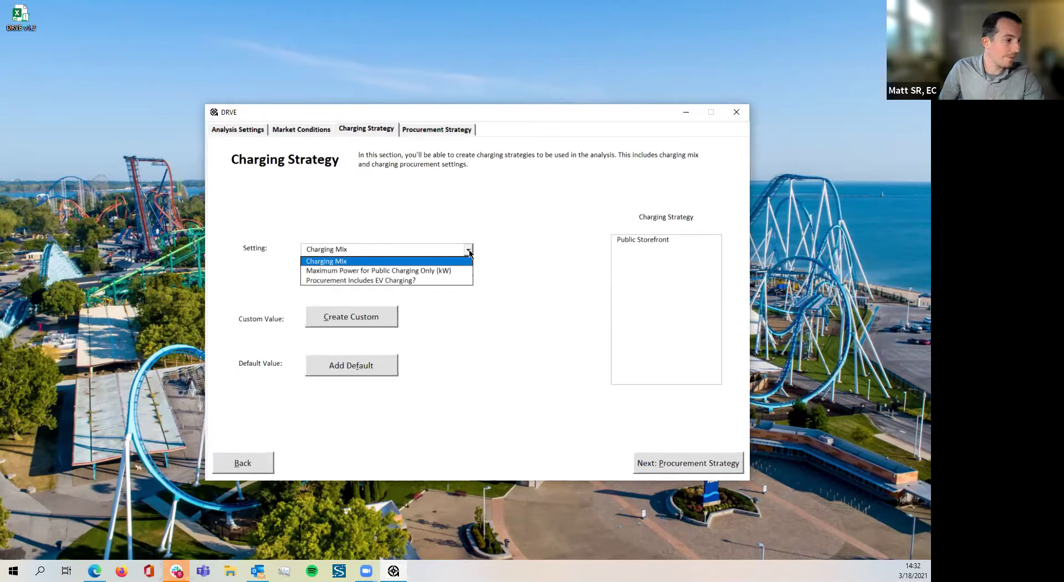
pyautogui.click(500, 322)
pyautogui.click(376, 320)
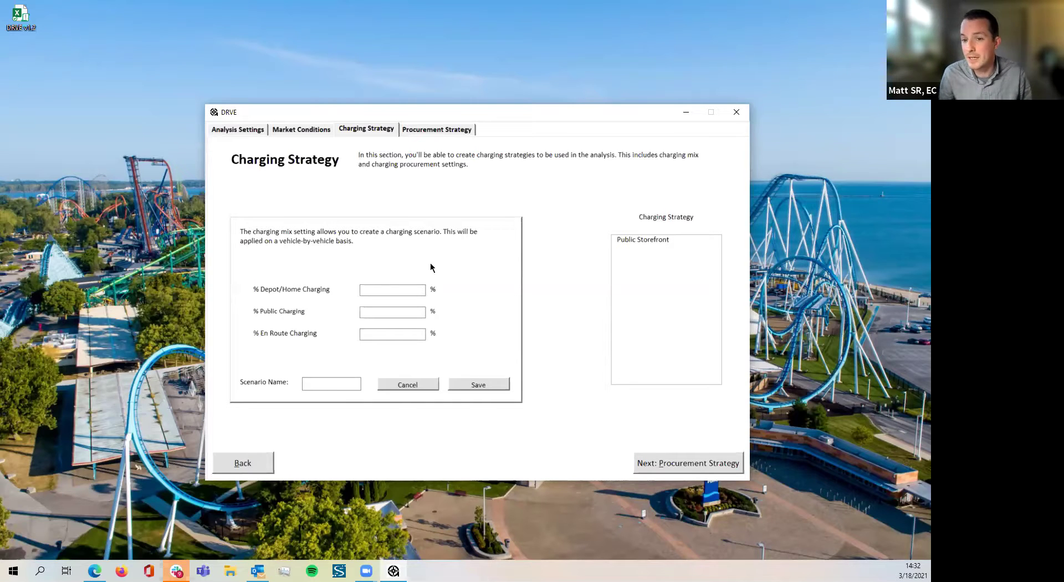
pyautogui.click(421, 384)
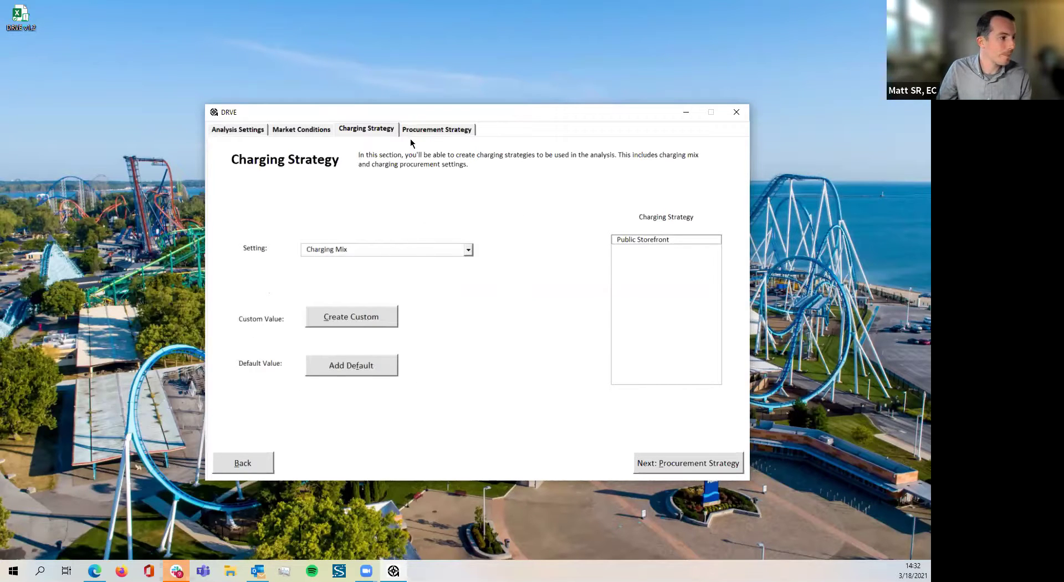
# Look through the procurement strategy settings that can be customised for the analysis.
pyautogui.click(428, 131)
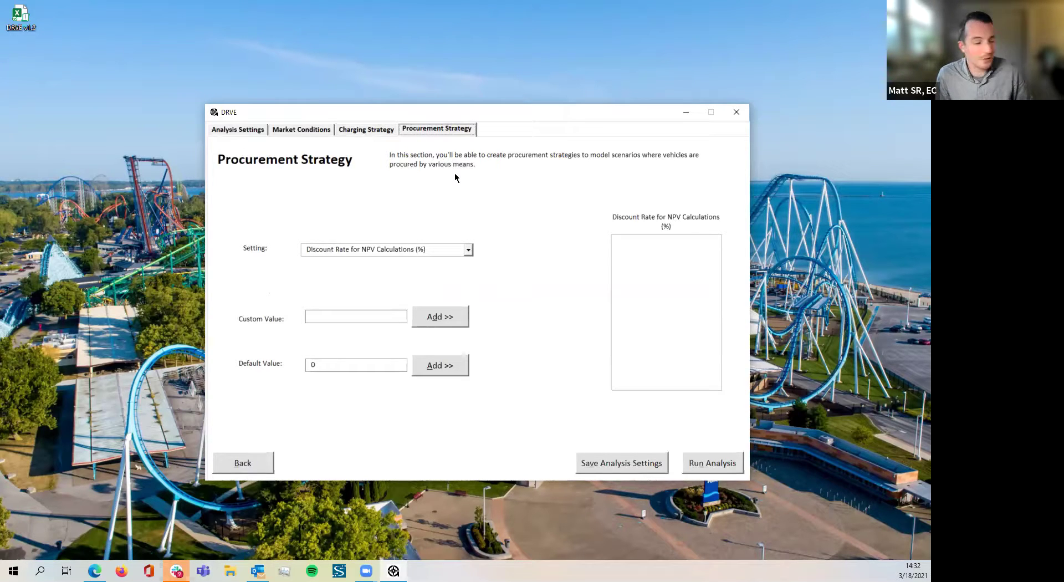
pyautogui.click(468, 251)
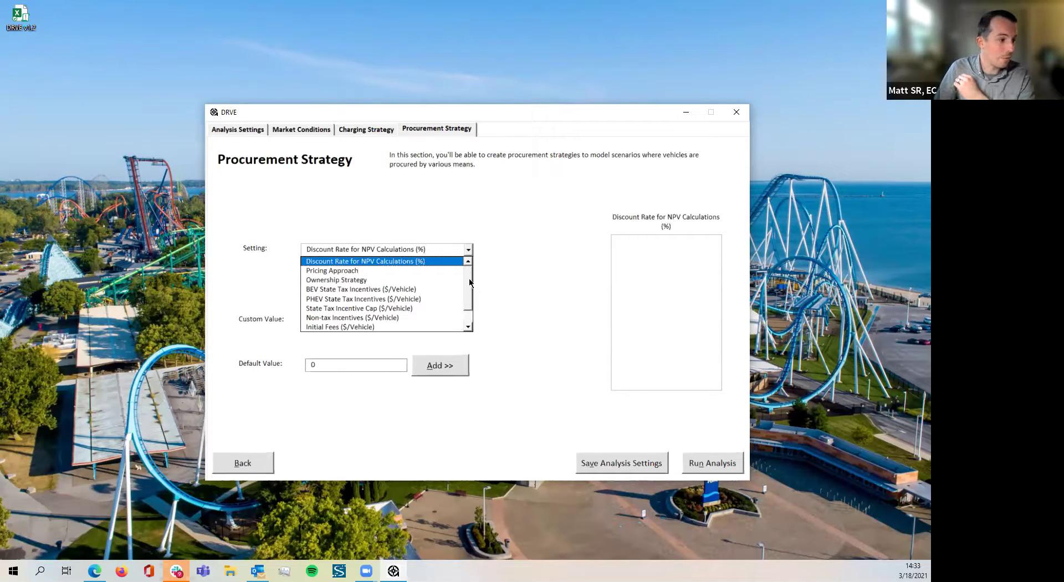
pyautogui.click(468, 327)
pyautogui.click(469, 327)
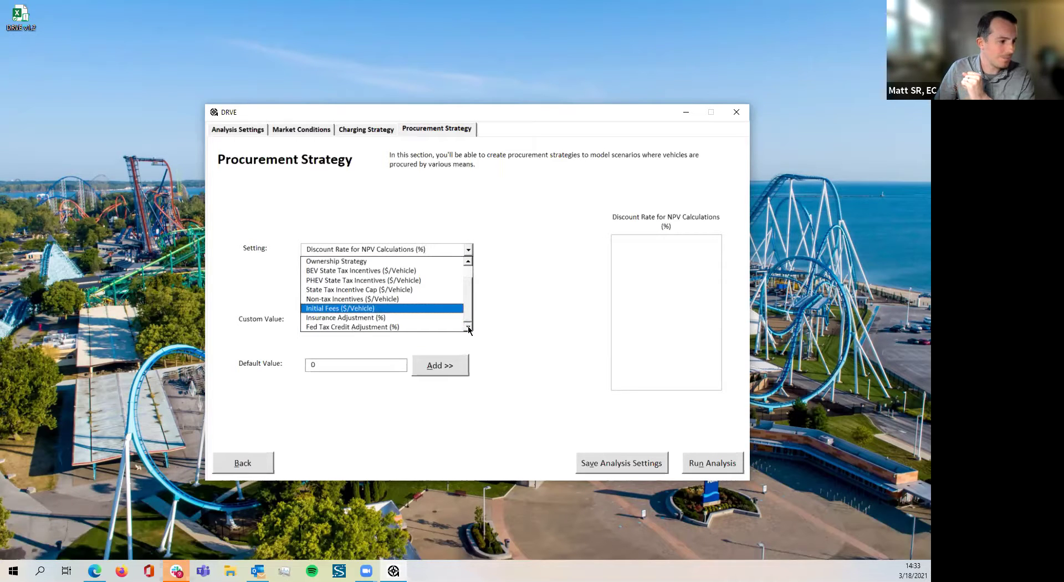
pyautogui.click(469, 261)
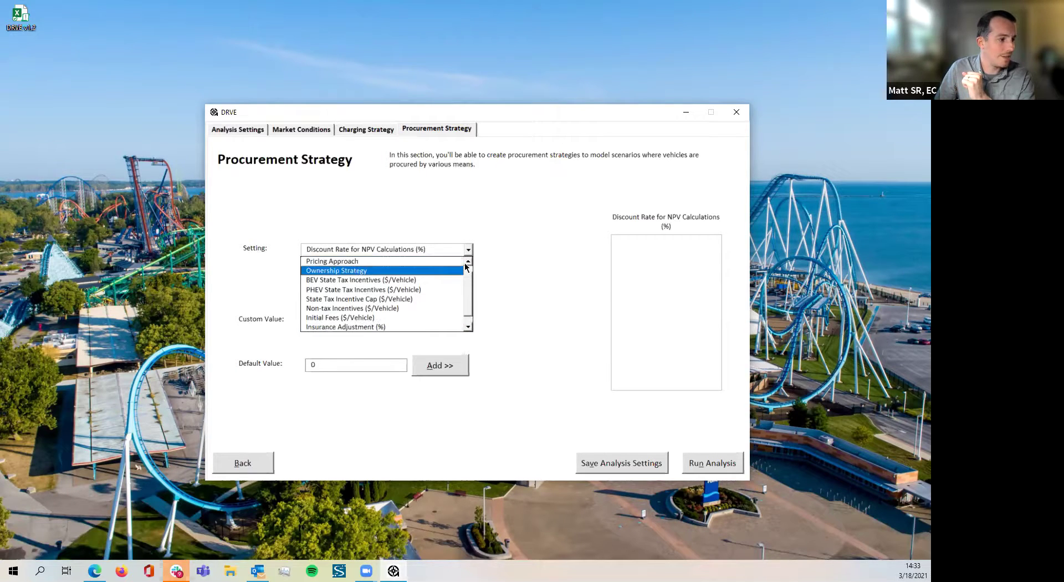
# Examine the custom Ownership Strategy inputs for a TRAC (Open-End) Lease w/ Cash Purchase and leave the form without saving.
pyautogui.click(434, 271)
pyautogui.click(381, 314)
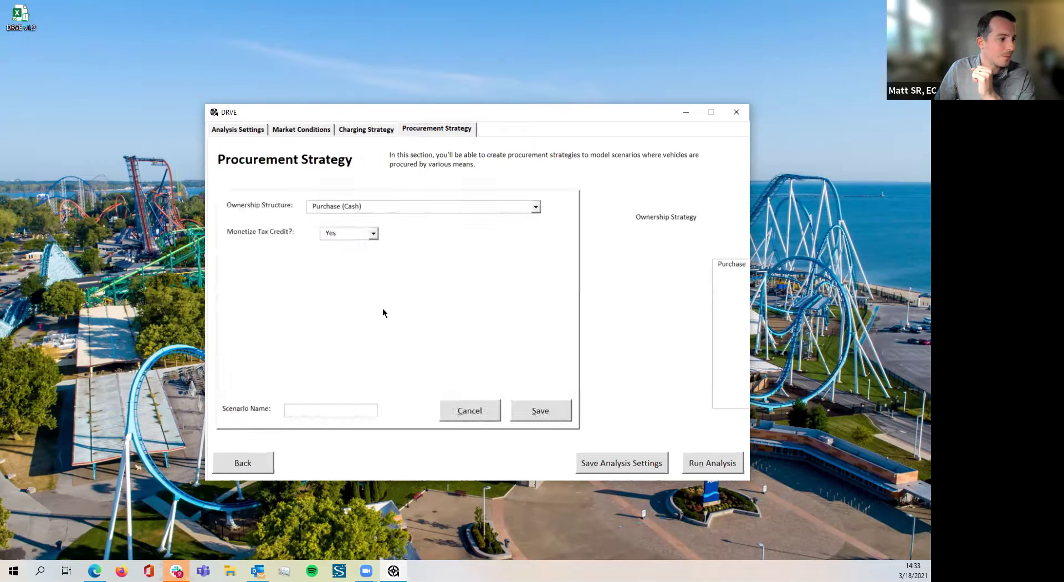
pyautogui.click(536, 209)
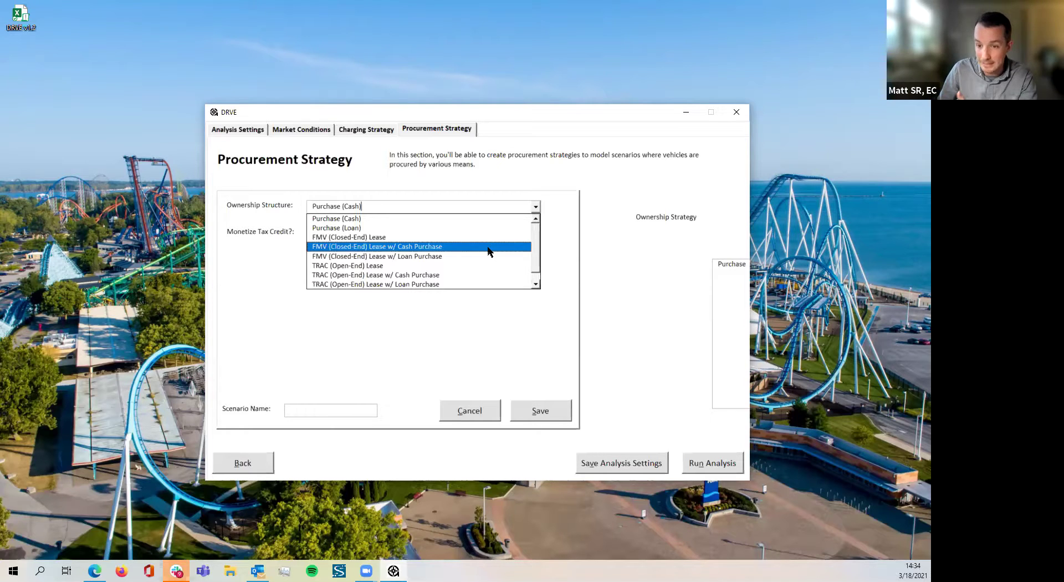
pyautogui.click(478, 279)
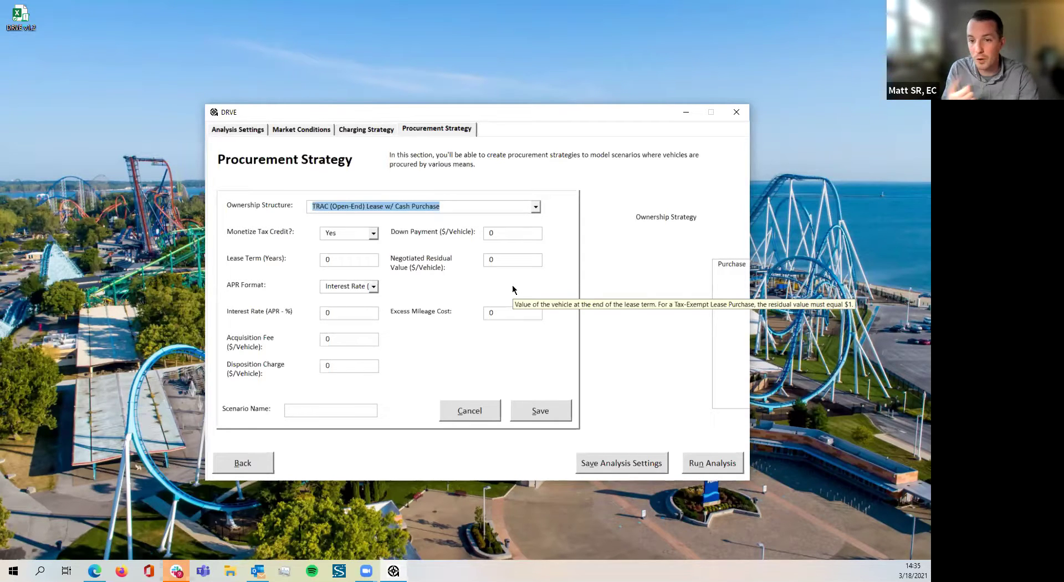
pyautogui.click(470, 413)
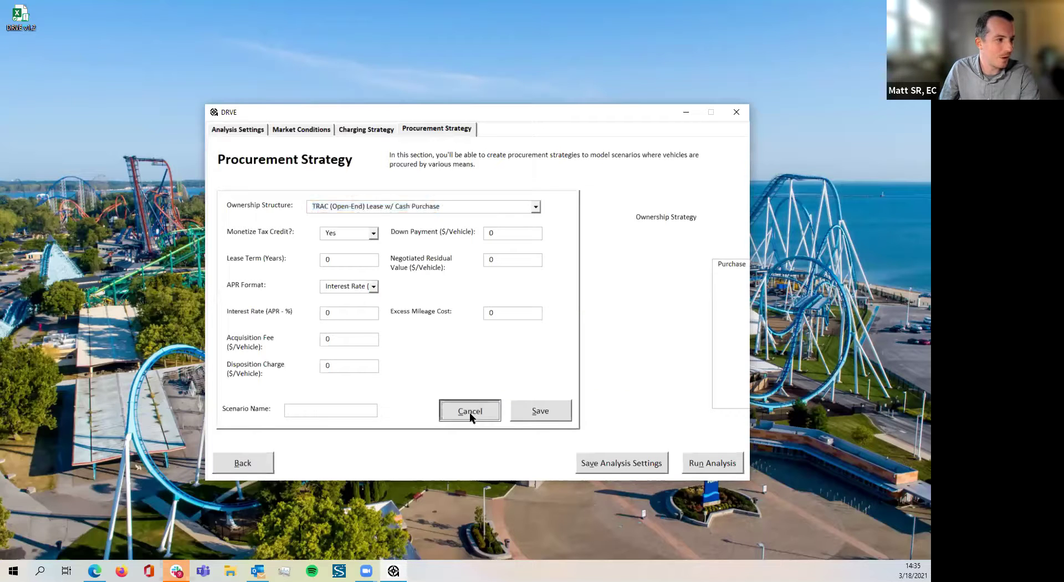
# Run the analysis with the current settings and view its results dashboard in a maximised window.
pyautogui.click(317, 131)
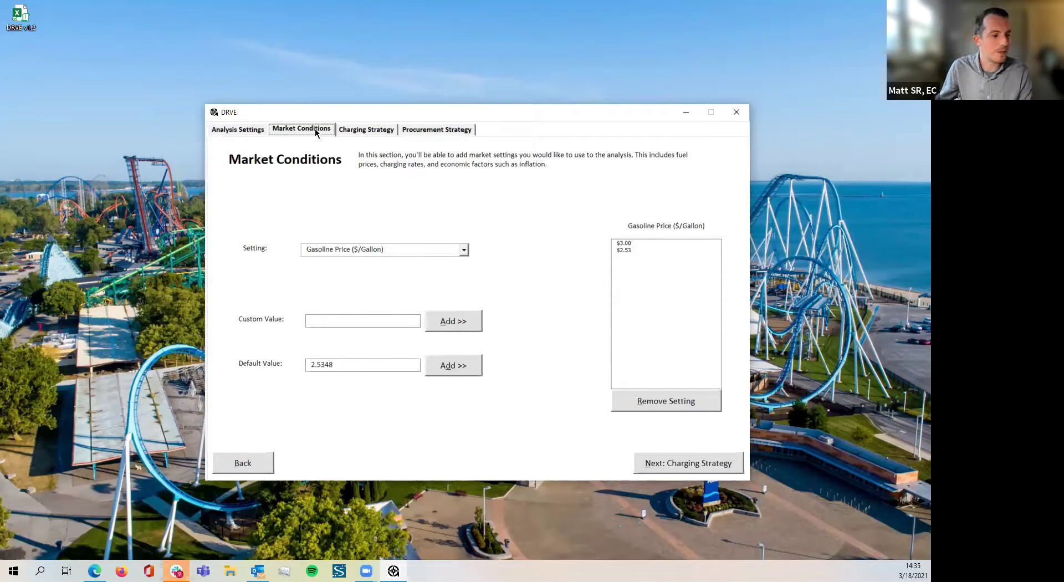
pyautogui.click(683, 463)
pyautogui.click(682, 466)
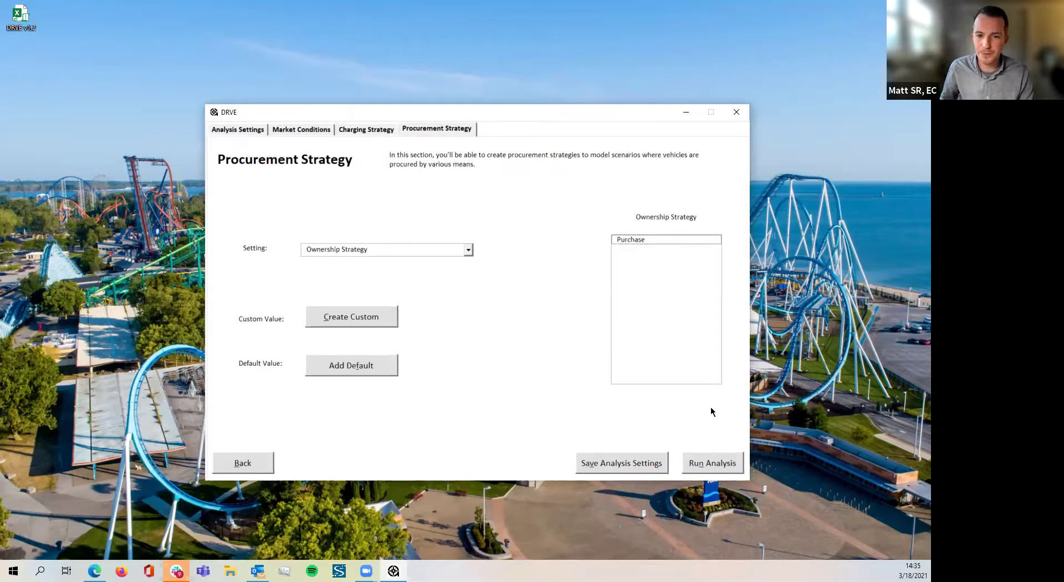
pyautogui.click(713, 463)
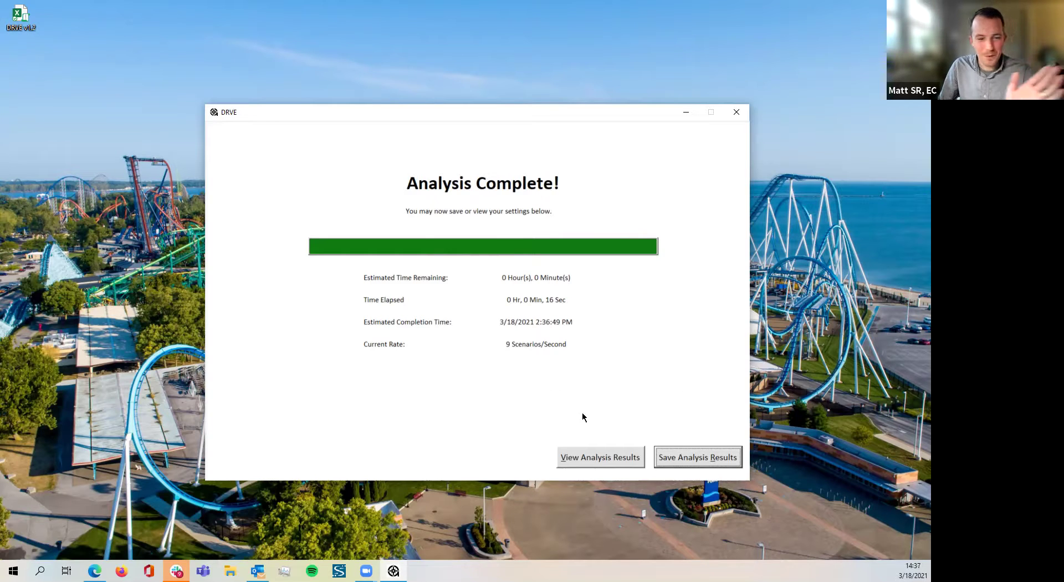
pyautogui.click(612, 461)
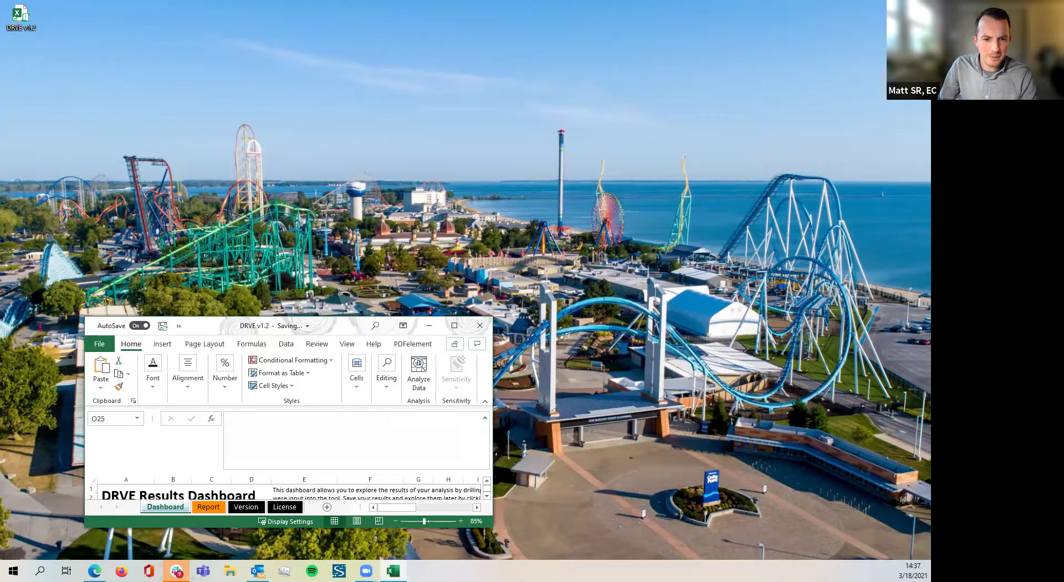
pyautogui.click(454, 326)
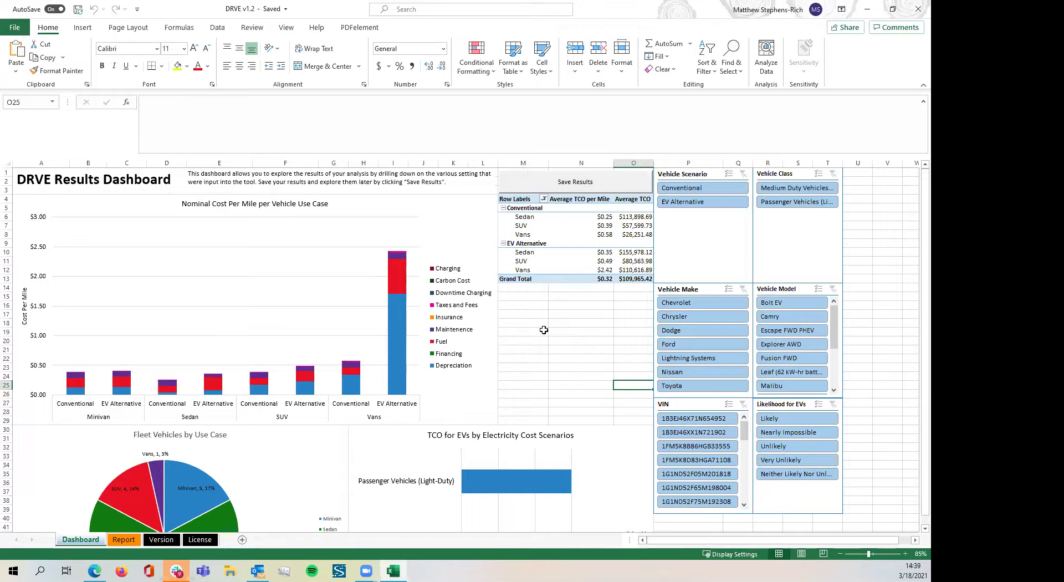
# Examine the dashboard's Nominal Cost Per Mile chart, average TCO table and Fleet Vehicles by Use Case chart.
pyautogui.keyDown('ctrl'); pyautogui.scroll(3, 633, 324); pyautogui.keyUp('ctrl')
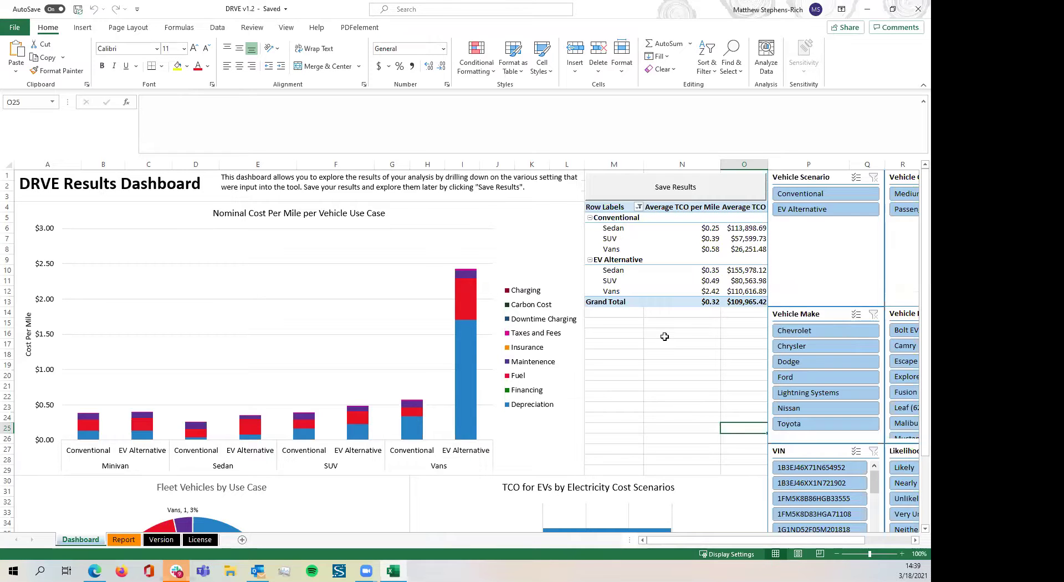
pyautogui.keyDown('ctrl'); pyautogui.scroll(3, 664, 337); pyautogui.keyUp('ctrl')
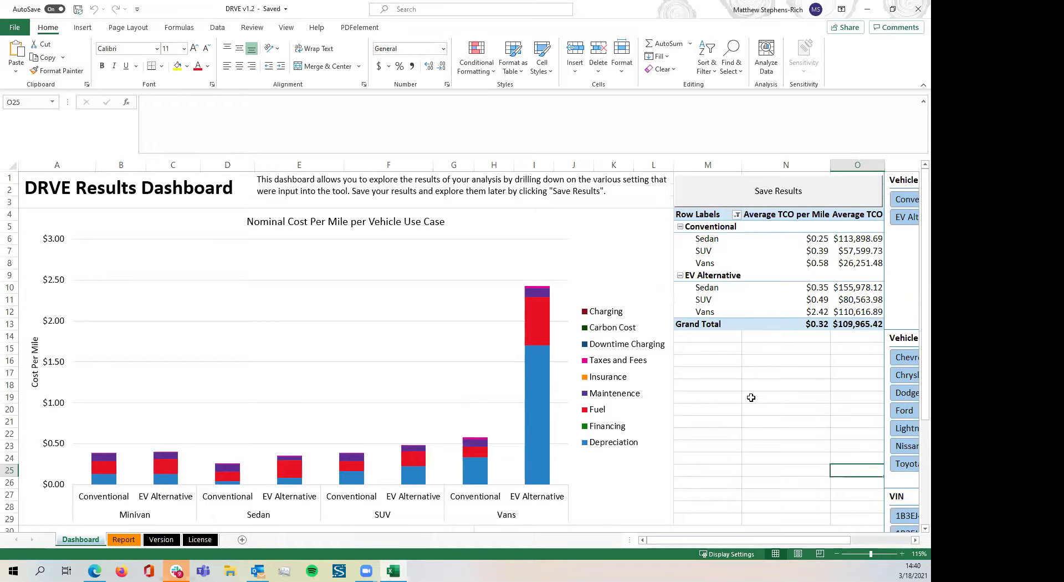
pyautogui.scroll(-2, 743, 398)
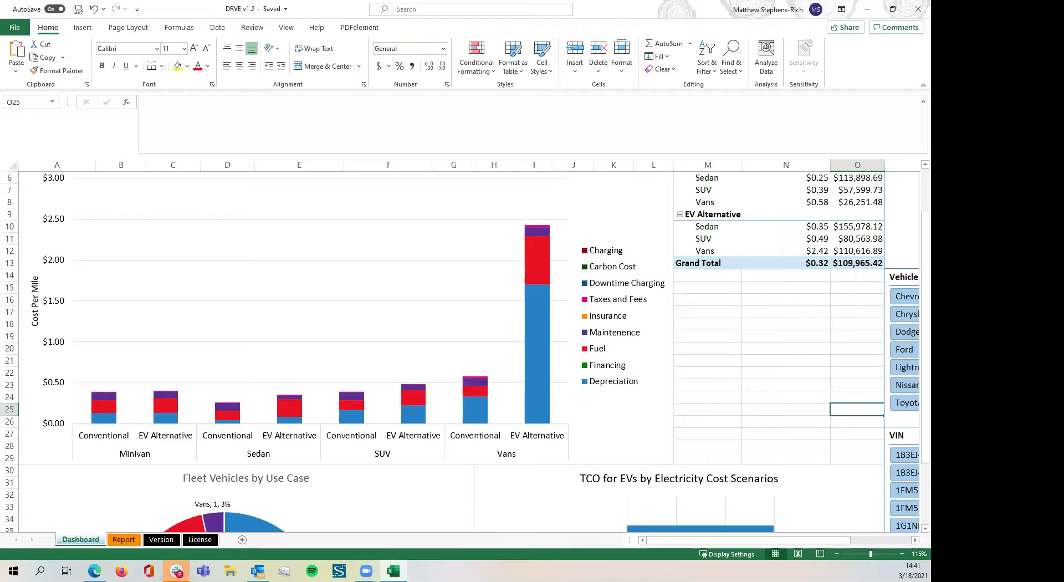
pyautogui.scroll(-3, 745, 360)
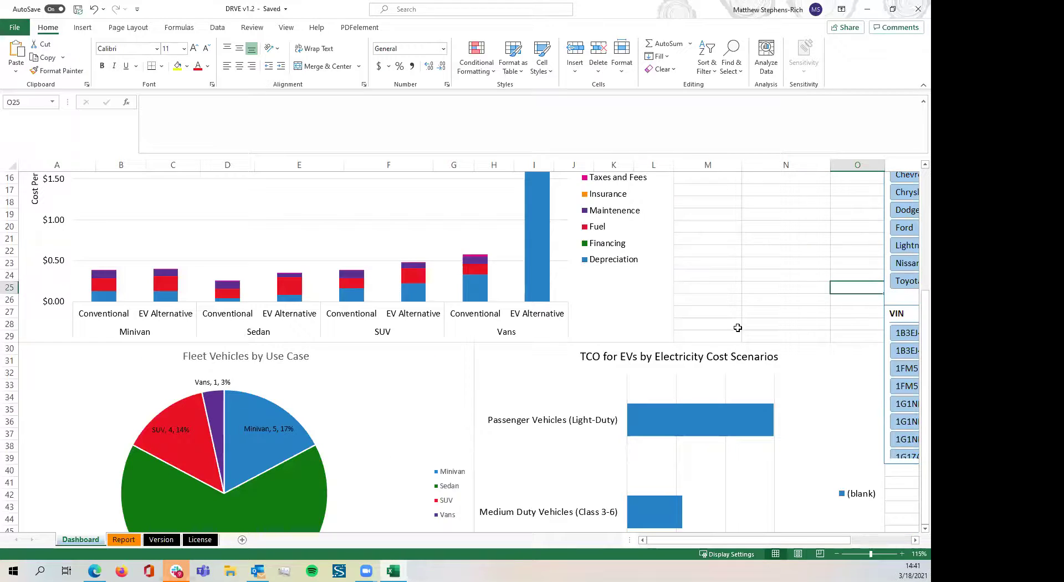
pyautogui.scroll(-3, 738, 327)
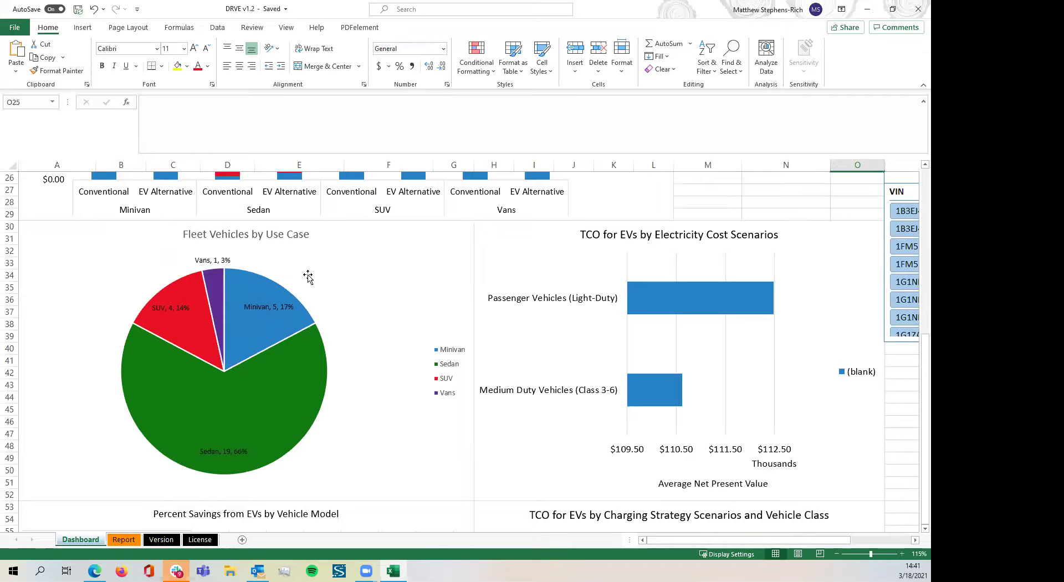
# Examine the Percent Savings from EVs by Vehicle Model chart on the dashboard.
pyautogui.moveTo(302, 440)
pyautogui.scroll(-5, 835, 302)
pyautogui.scroll(-2, 835, 302)
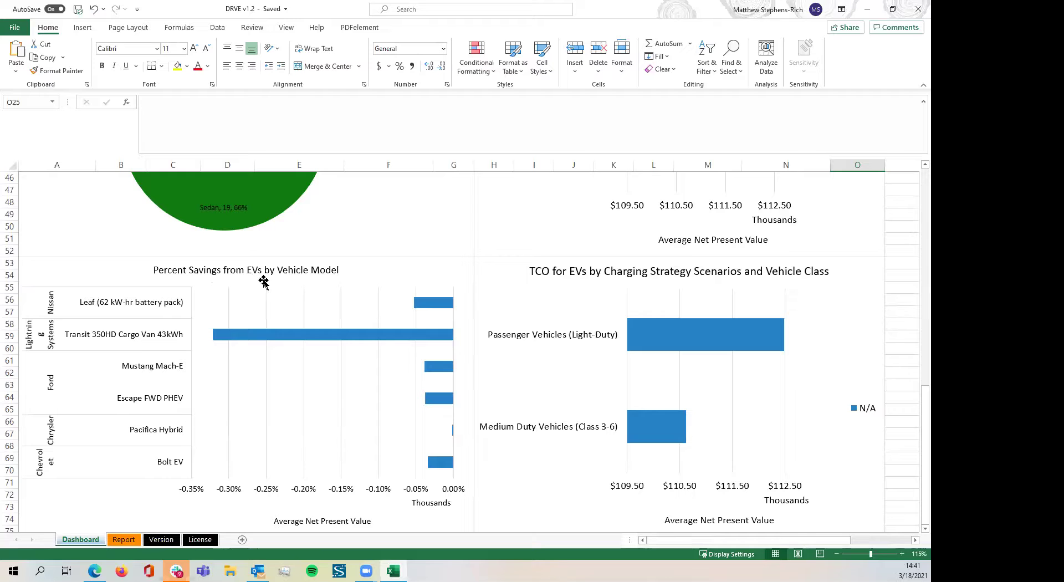
pyautogui.scroll(-2, 336, 285)
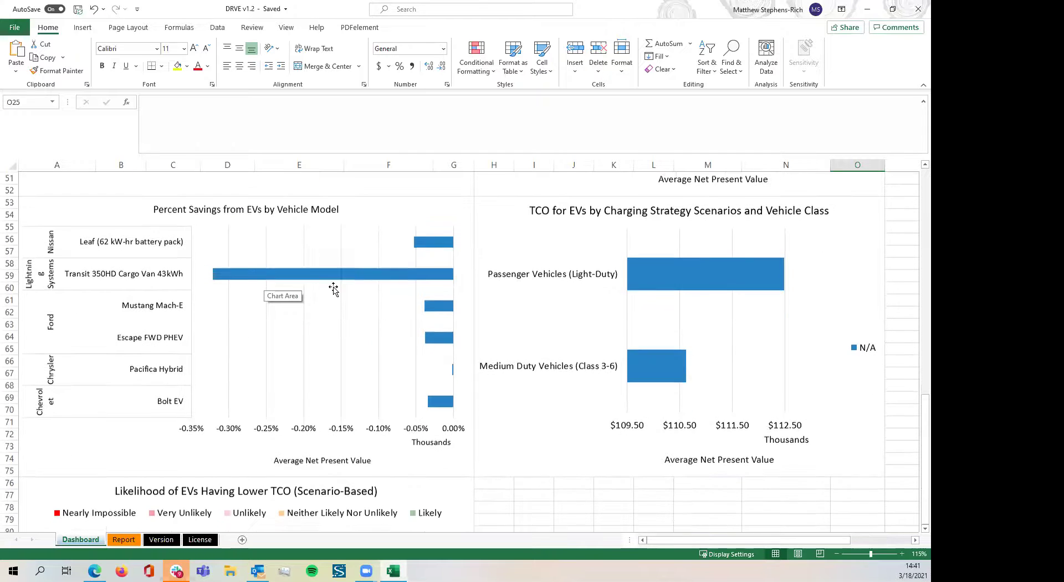
pyautogui.click(174, 445)
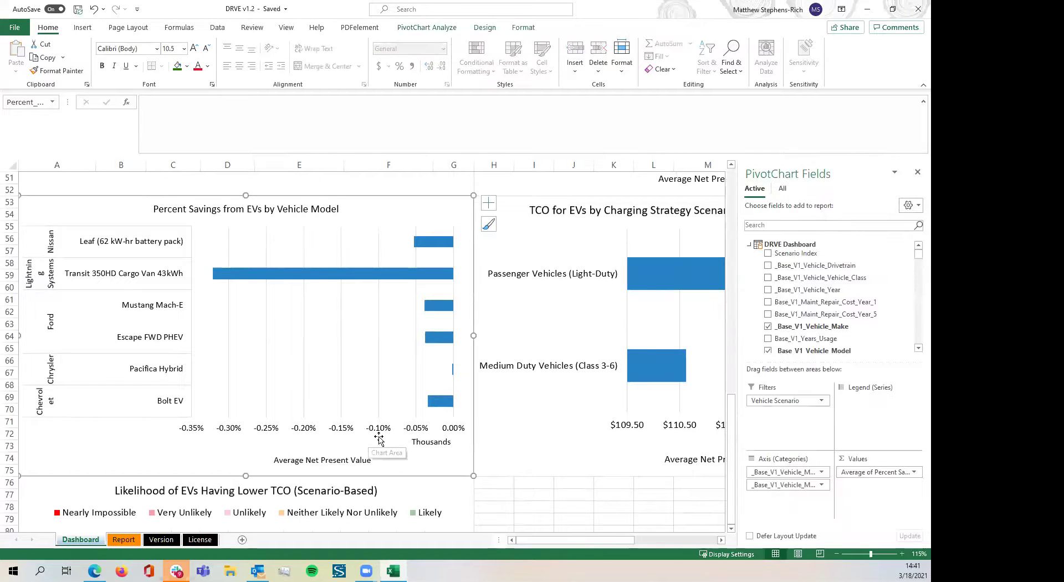
pyautogui.click(517, 498)
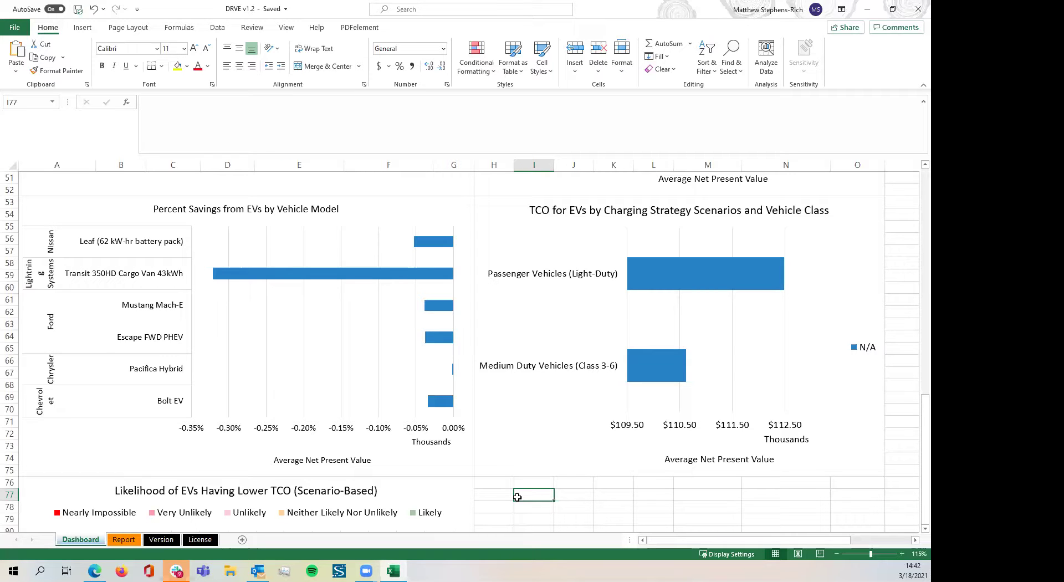
# Examine the Likelihood of EVs Having Lower TCO chart and the TCO by charging strategy and vehicle class chart.
pyautogui.scroll(-6, 517, 497)
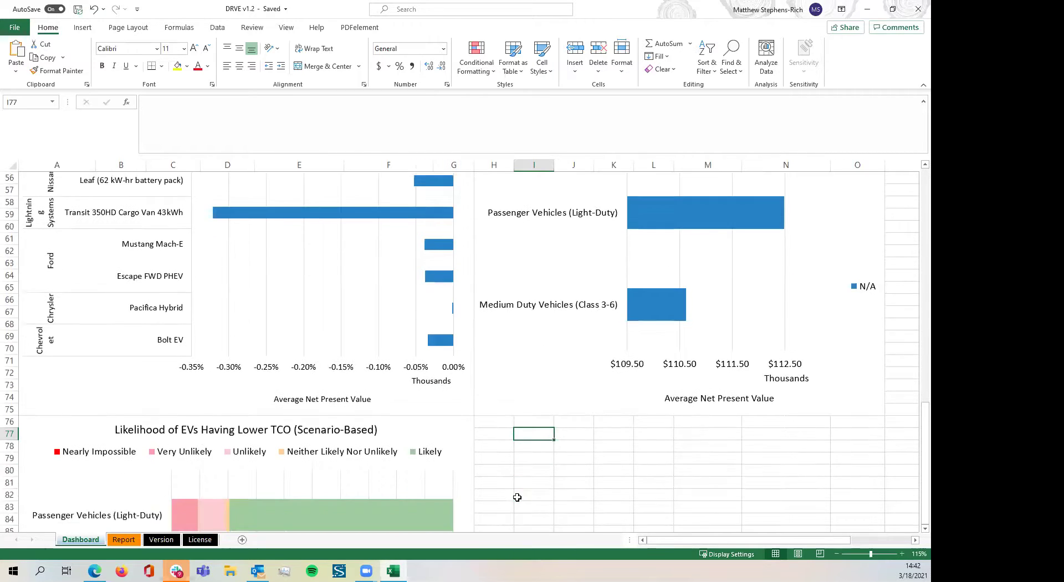
pyautogui.scroll(-1, 522, 492)
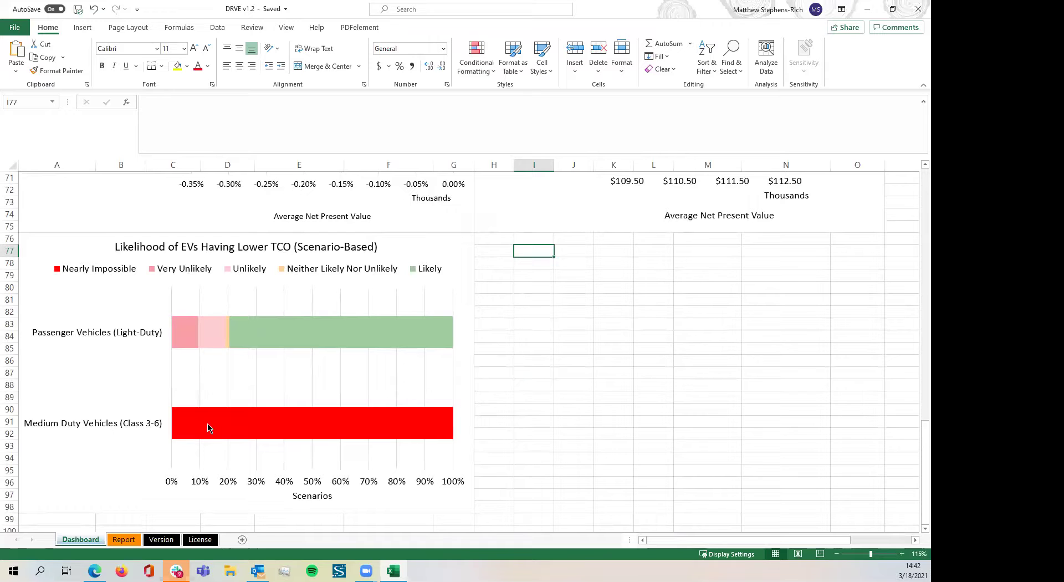
pyautogui.moveTo(348, 427)
pyautogui.scroll(5, 535, 368)
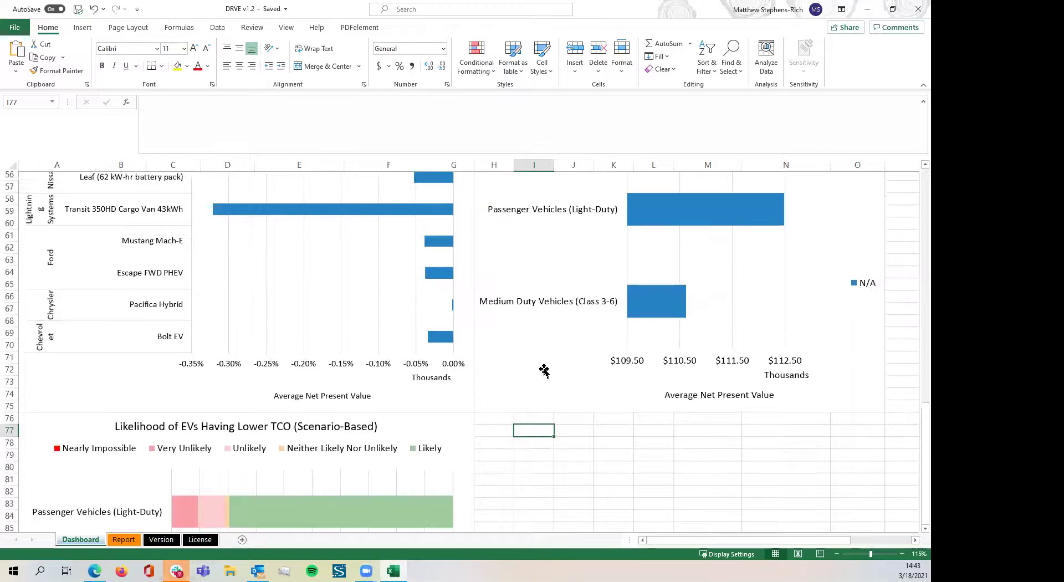
pyautogui.scroll(3, 544, 371)
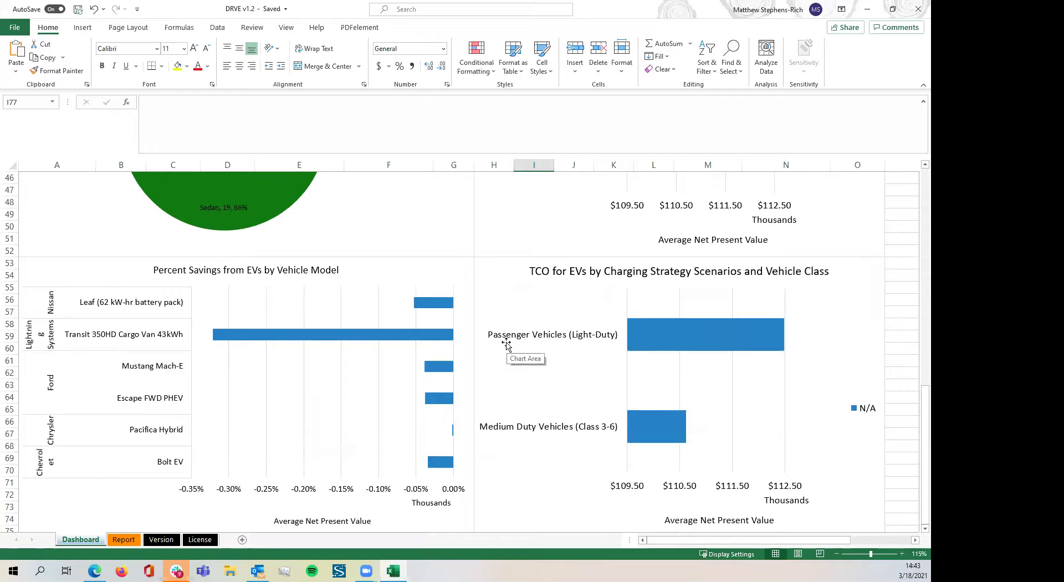
# Switch to the Report sheet and review its Fleet Summary, Fleet Makeup chart and TCO Analysis text from the beginning.
pyautogui.click(132, 540)
pyautogui.scroll(7, 427, 327)
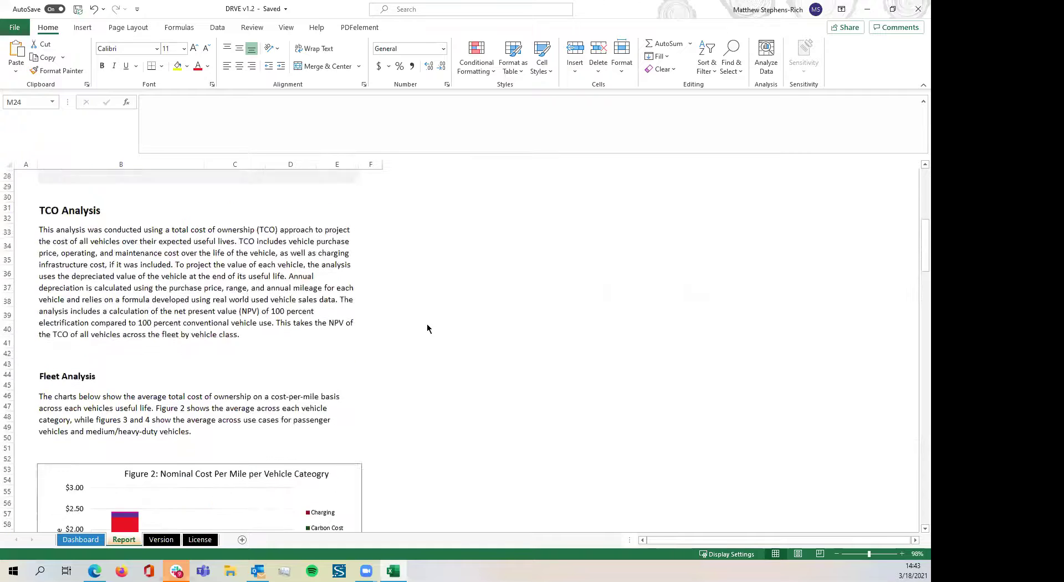
pyautogui.scroll(9, 427, 328)
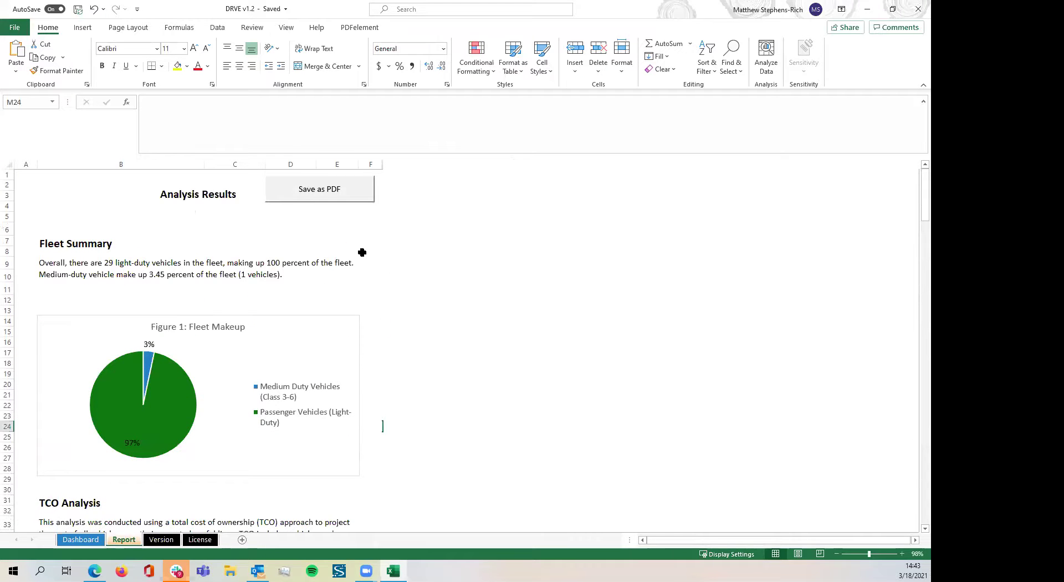
pyautogui.scroll(2, 361, 252)
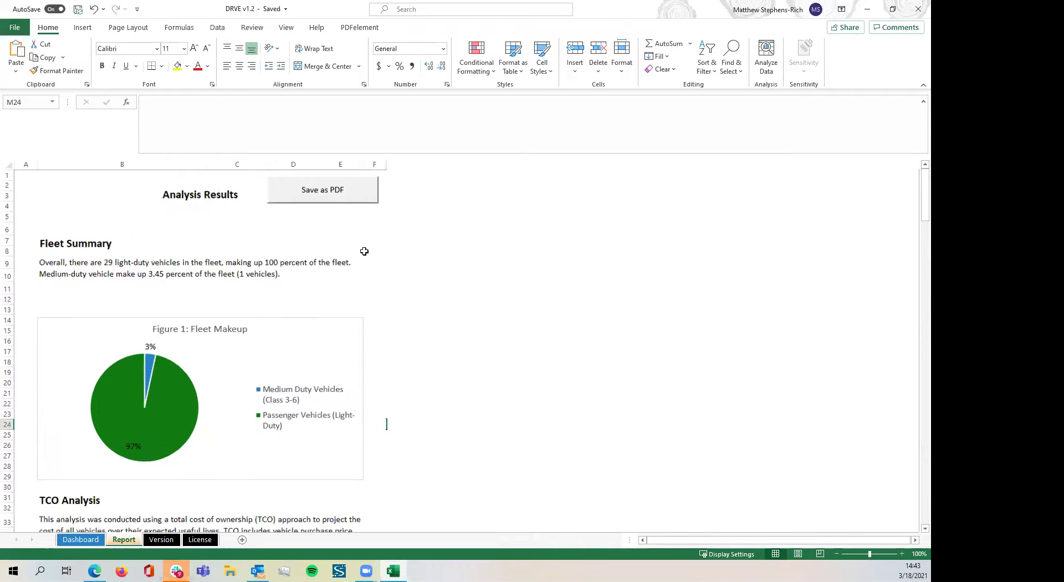
pyautogui.scroll(1, 364, 253)
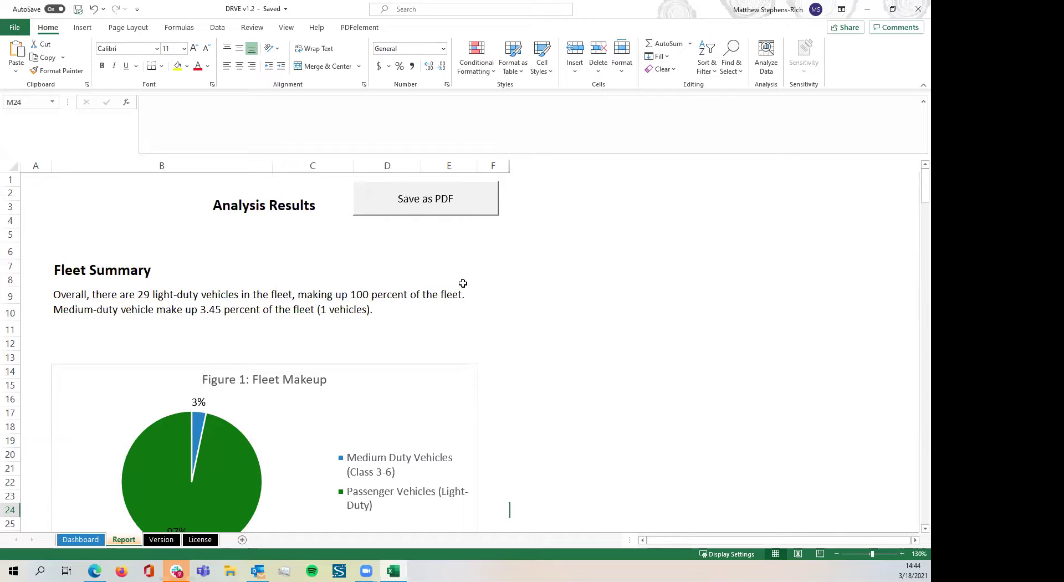
pyautogui.scroll(-5, 542, 288)
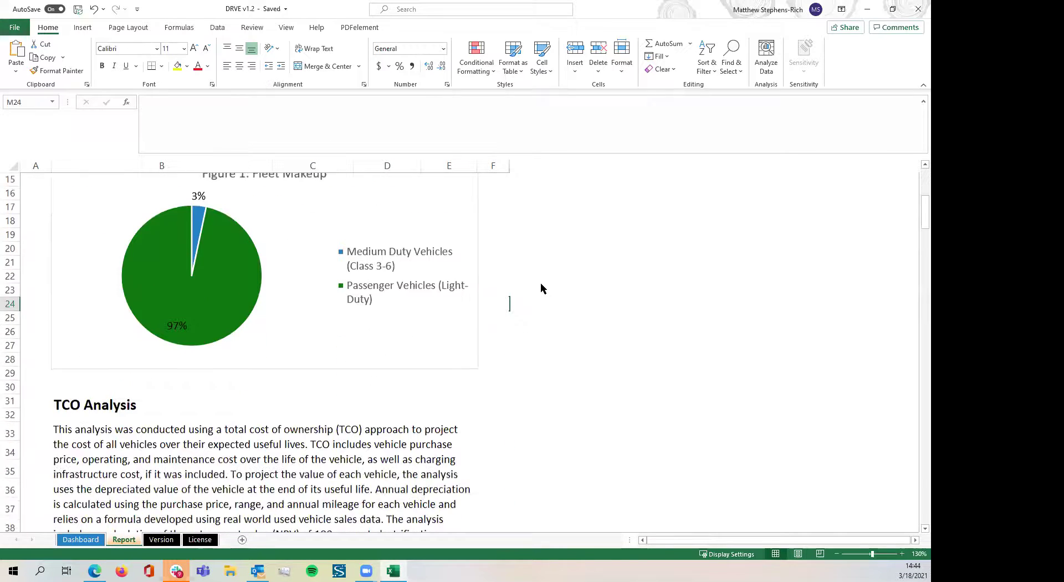
# Read the report's TCO Analysis and Fleet Analysis text and examine the Figure 2 chart of nominal cost per mile per vehicle category.
pyautogui.scroll(-2, 543, 288)
pyautogui.scroll(-2, 543, 287)
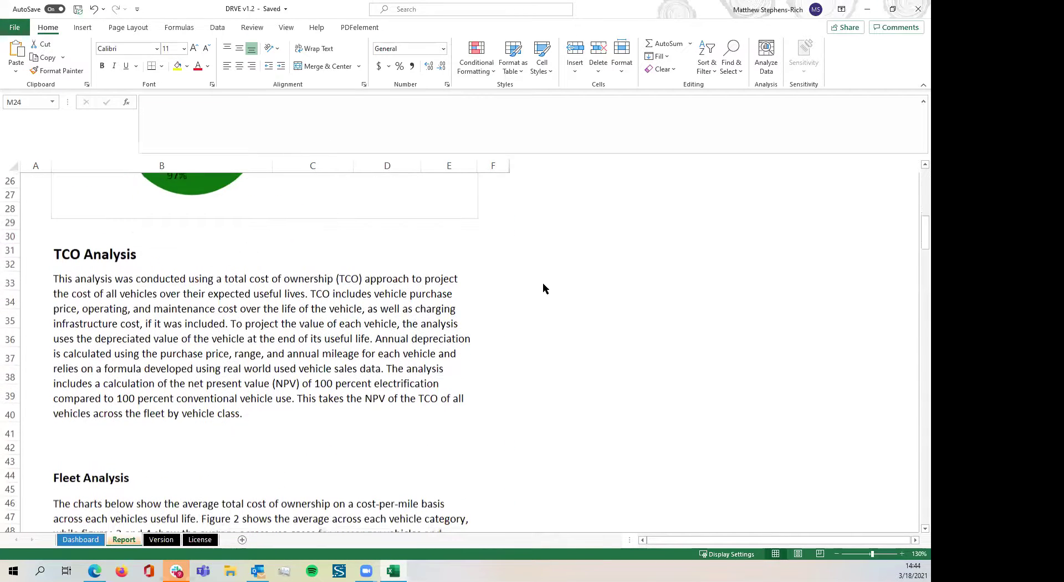
pyautogui.scroll(-2, 543, 288)
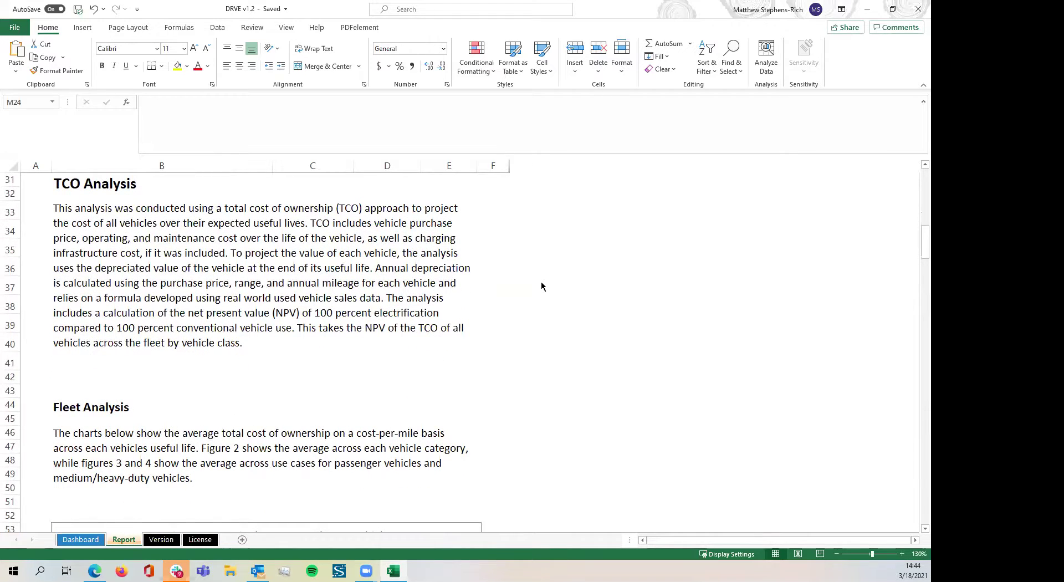
pyautogui.scroll(-5, 557, 289)
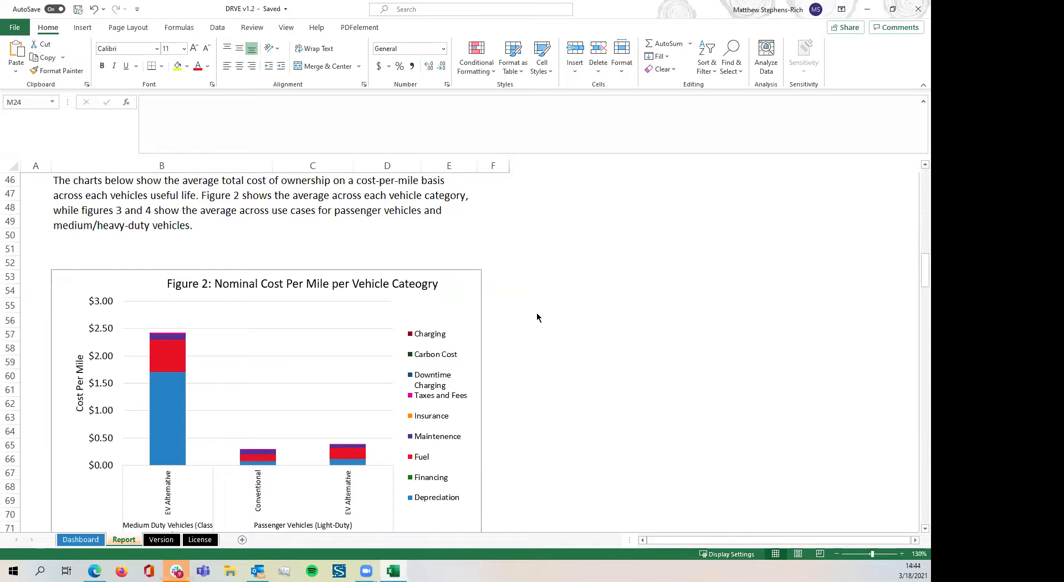
pyautogui.scroll(-2, 537, 311)
pyautogui.scroll(-2, 537, 317)
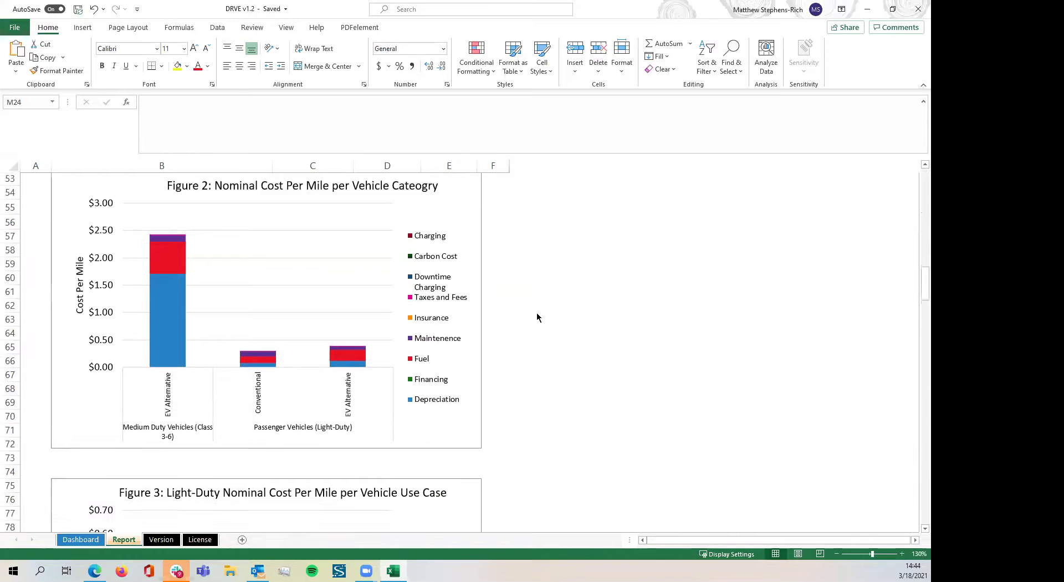
# Examine the report's light-duty and medium & heavy-duty cost-per-mile charts in Figures 3 and 4 and the Figure 6 table by use case.
pyautogui.scroll(-3, 537, 317)
pyautogui.scroll(-2, 536, 317)
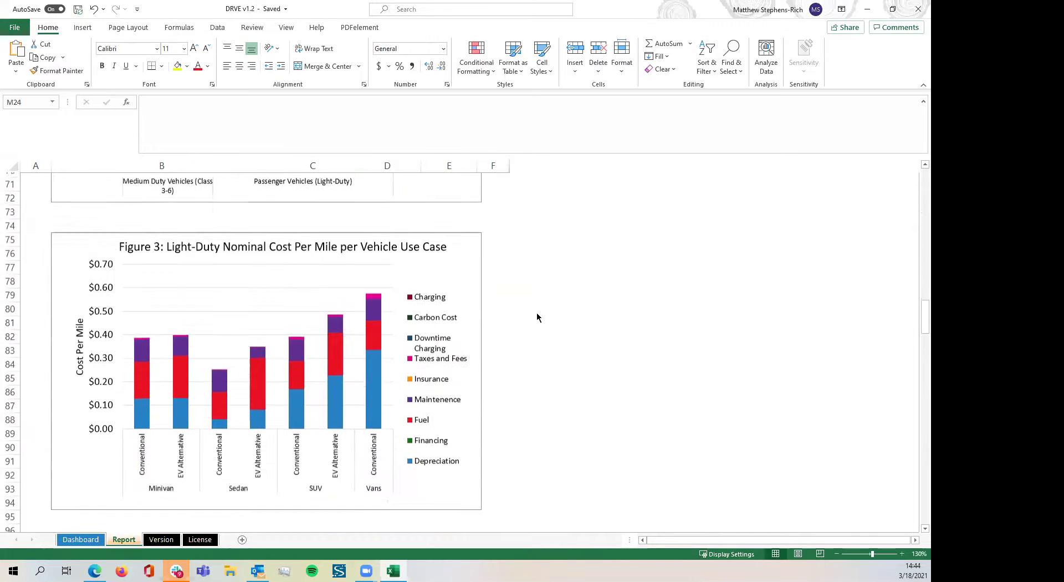
pyautogui.scroll(-7, 537, 318)
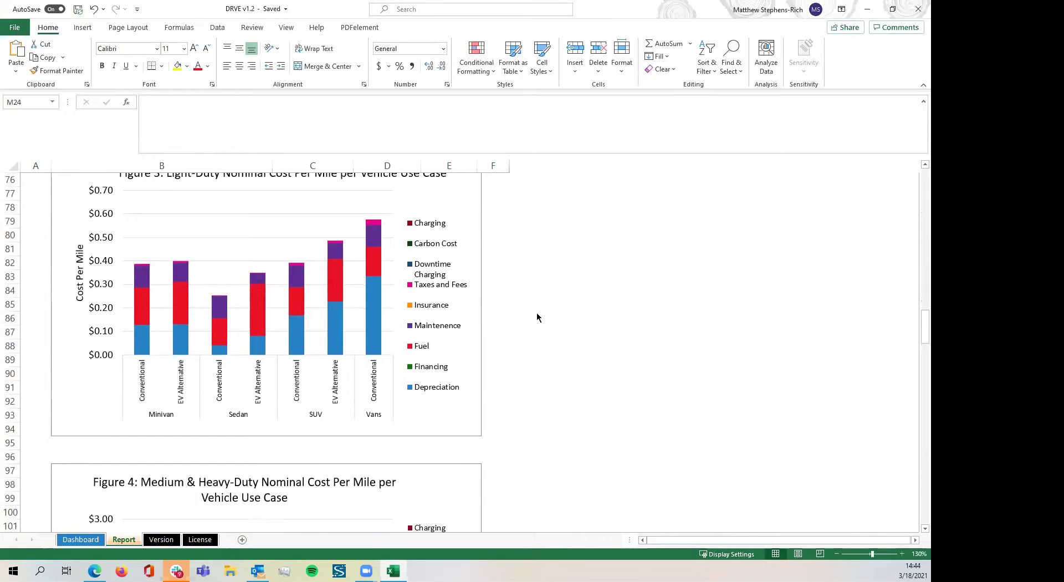
pyautogui.scroll(-2, 537, 314)
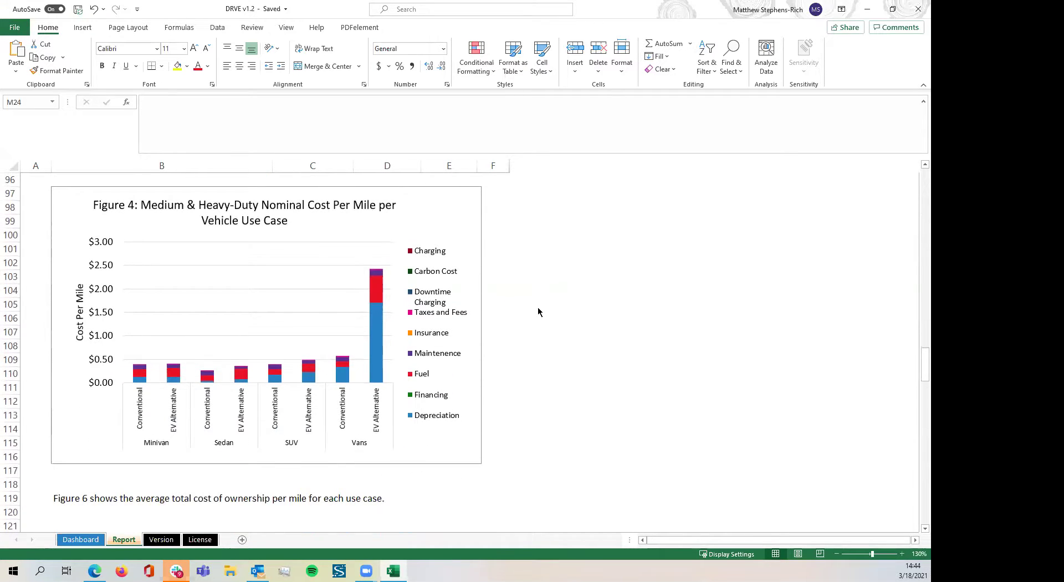
pyautogui.scroll(-4, 511, 310)
pyautogui.scroll(-2, 511, 312)
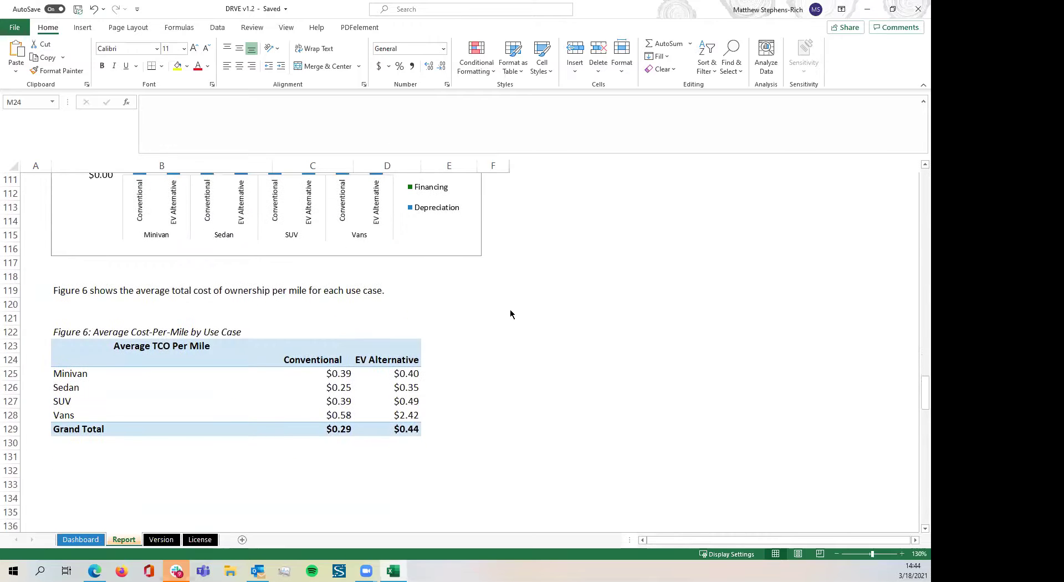